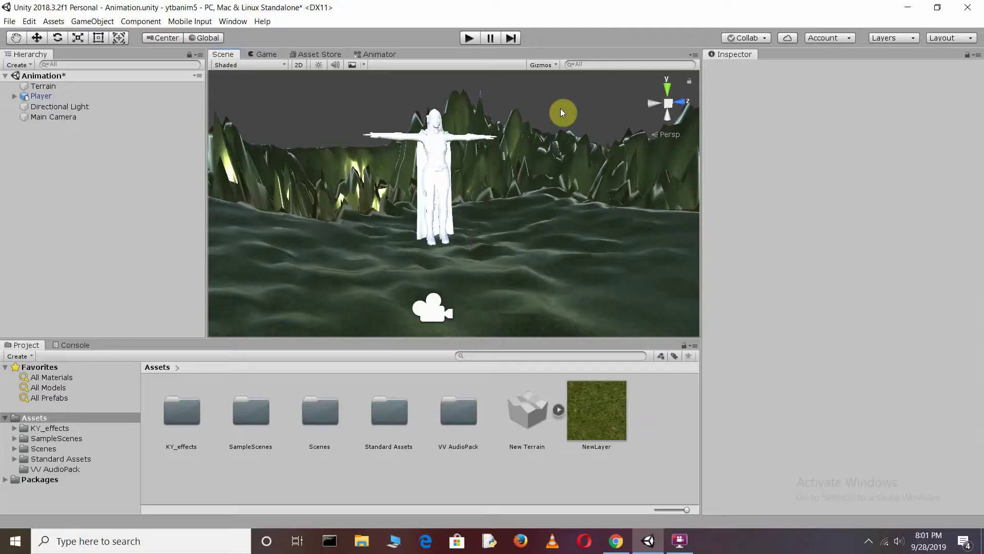
Step: Run the game and turn the character left and right to view the terrain and mountains
{"action": "left_click", "coordinate": [469, 38]}
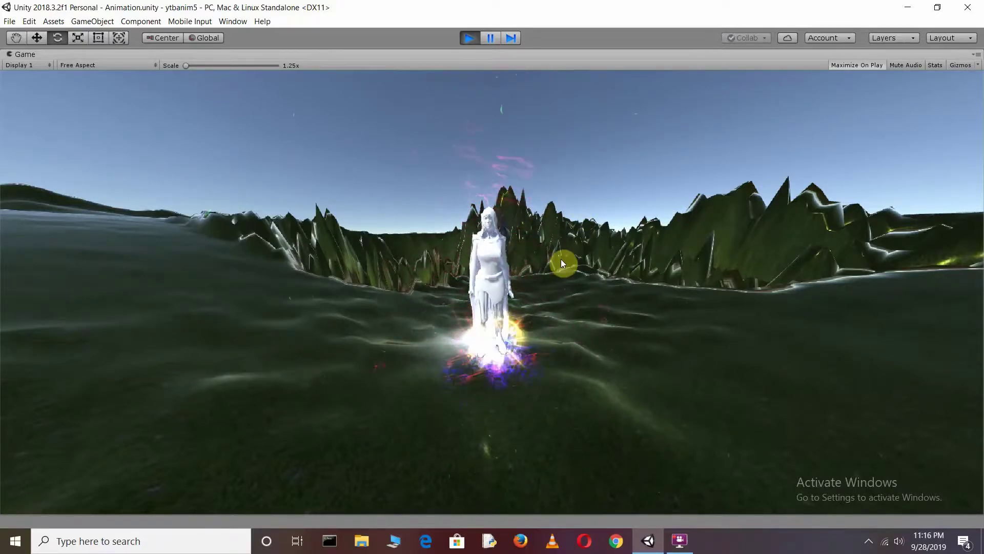
{"action": "key", "text": "Left"}
{"action": "key", "text": "Left"}
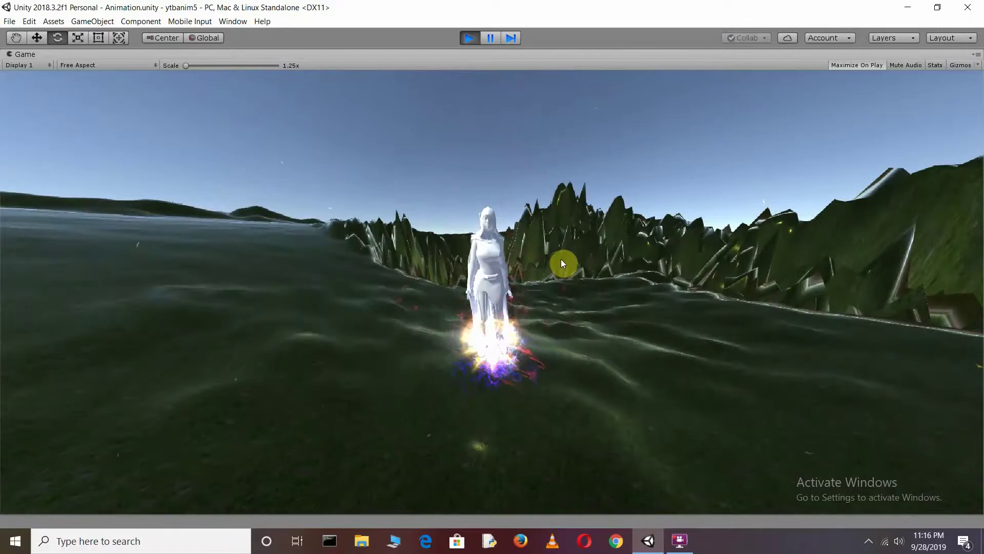
{"action": "key", "text": "Right"}
{"action": "key", "text": "Right"}
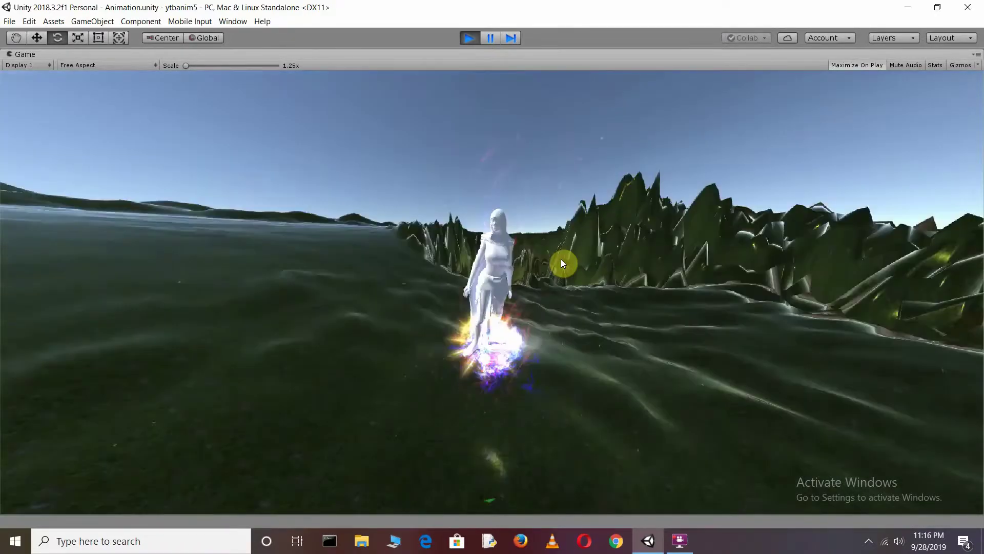
{"action": "key", "text": "Right"}
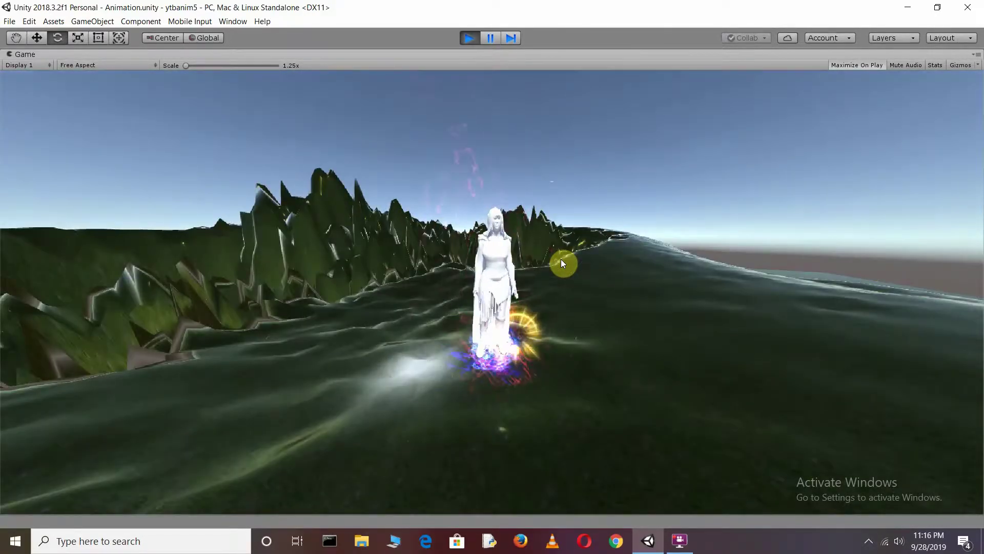
{"action": "key", "text": "Left"}
{"action": "key", "text": "Left"}
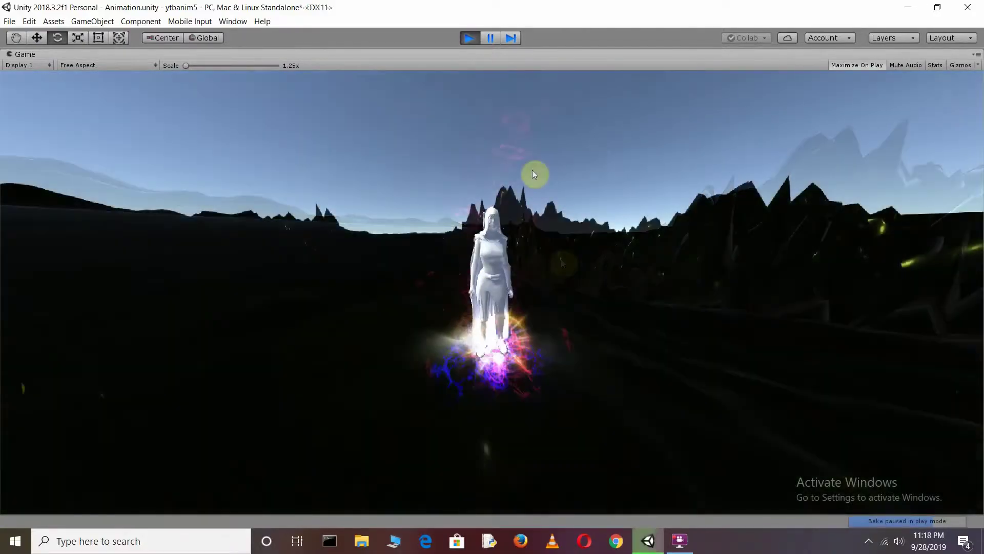
{"action": "key", "text": "Right"}
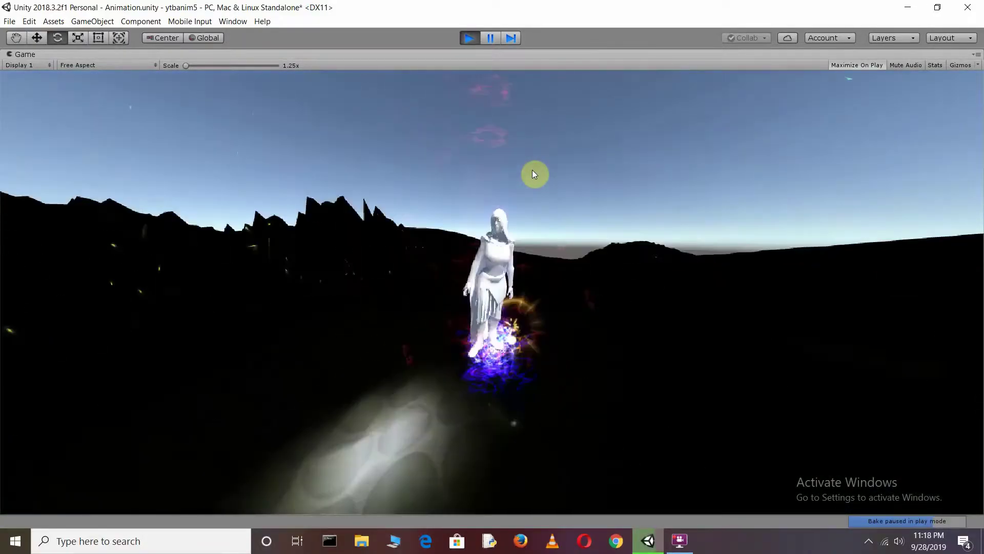
{"action": "key", "text": "Right"}
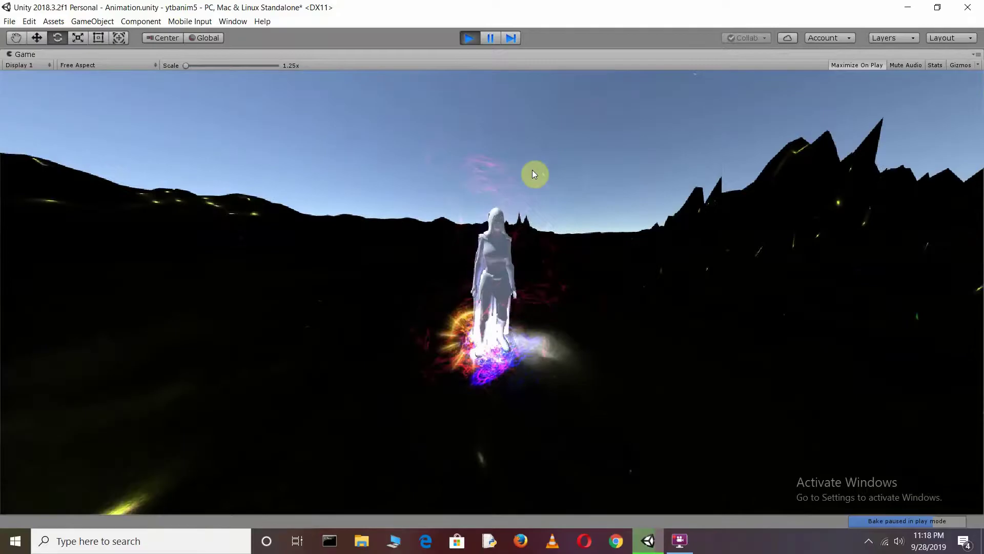
{"action": "key", "text": "Right"}
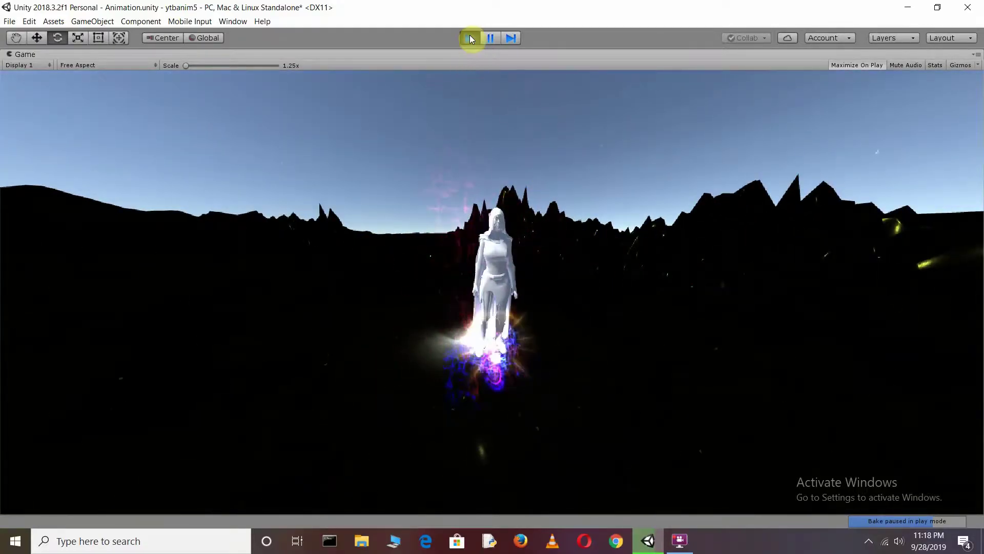
{"action": "key", "text": "Right"}
{"action": "key", "text": "Left"}
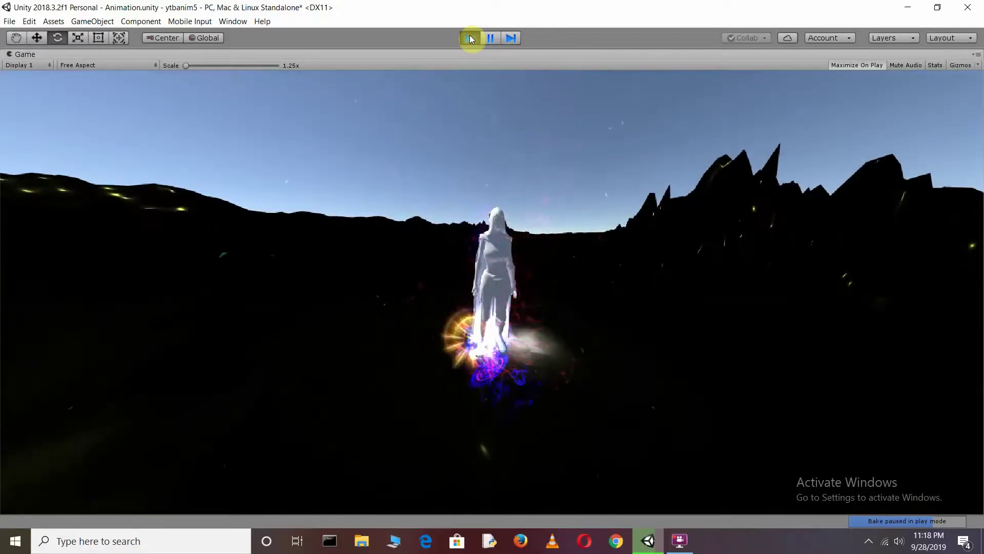
{"action": "key", "text": "Right"}
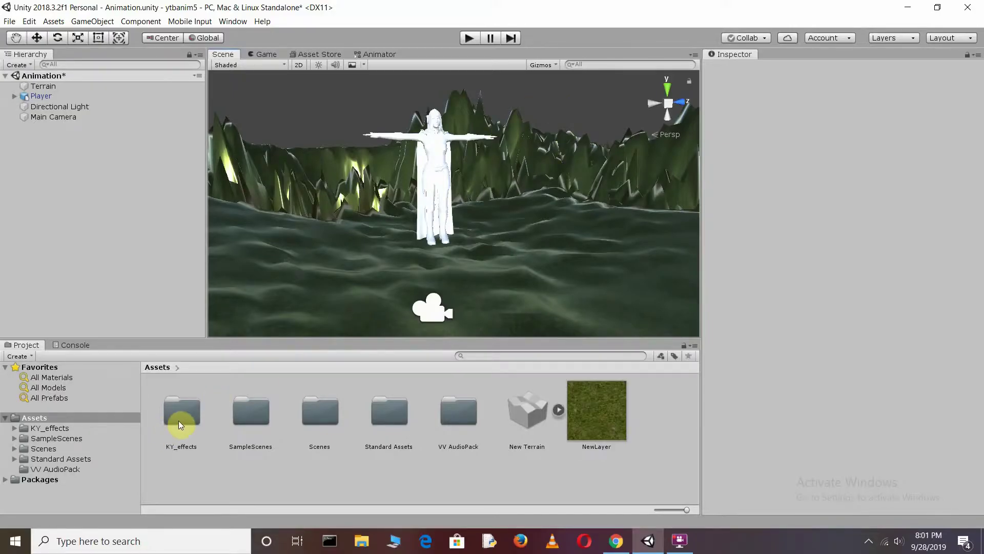
Step: Browse into KY_effects > MagicEffectsPackFree > prefab and scroll through the effect prefabs
{"action": "left_click", "coordinate": [62, 428]}
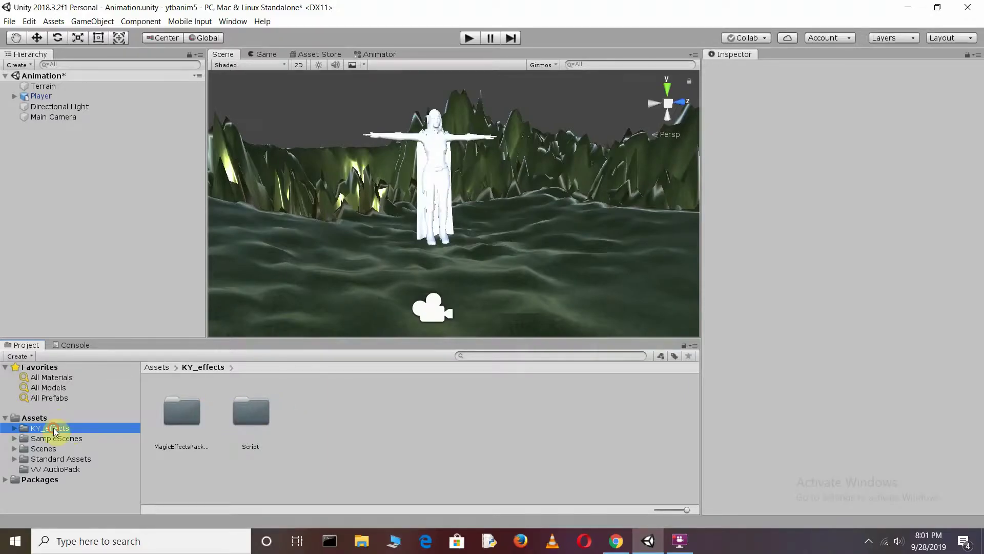
{"action": "double_click", "coordinate": [193, 415]}
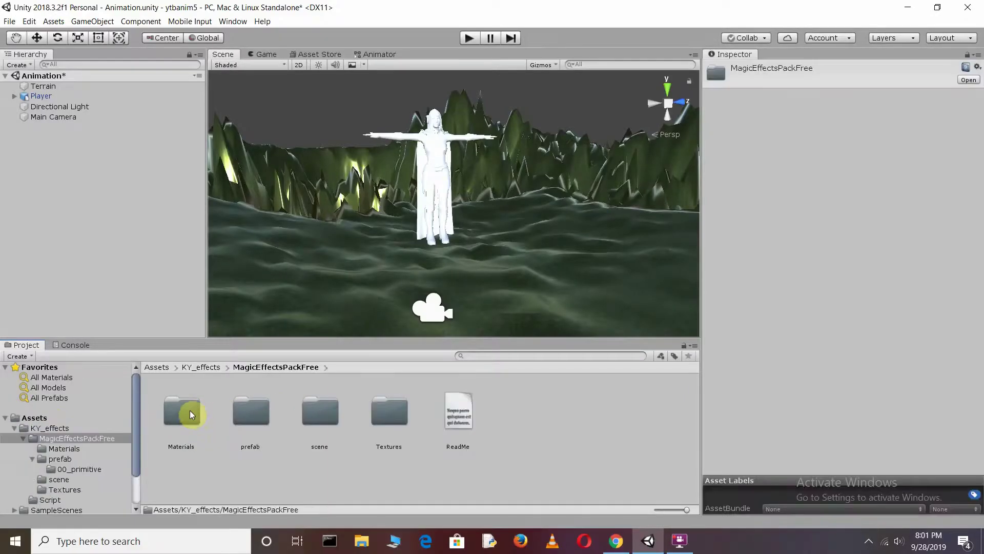
{"action": "double_click", "coordinate": [258, 414]}
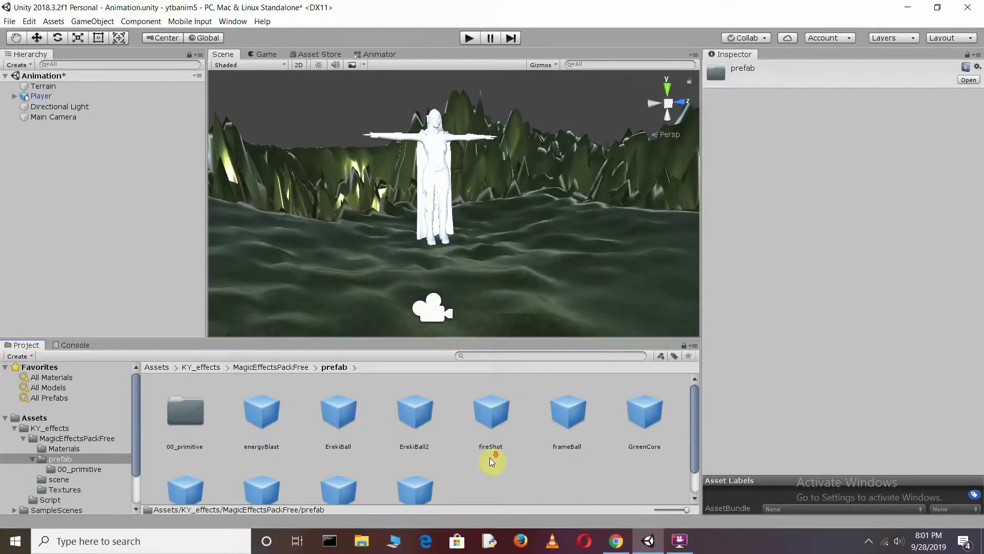
{"action": "scroll", "coordinate": [490, 457], "scroll_direction": "down", "scroll_amount": 2}
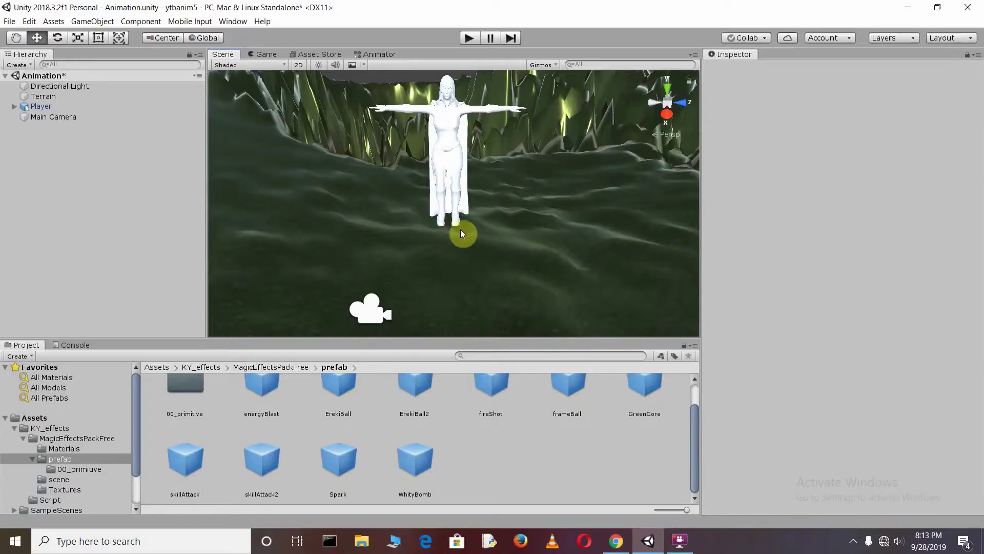
Step: Create a 3D Sphere from the Hierarchy and lower it slightly along Y, just under the character
{"action": "right_click", "coordinate": [33, 159]}
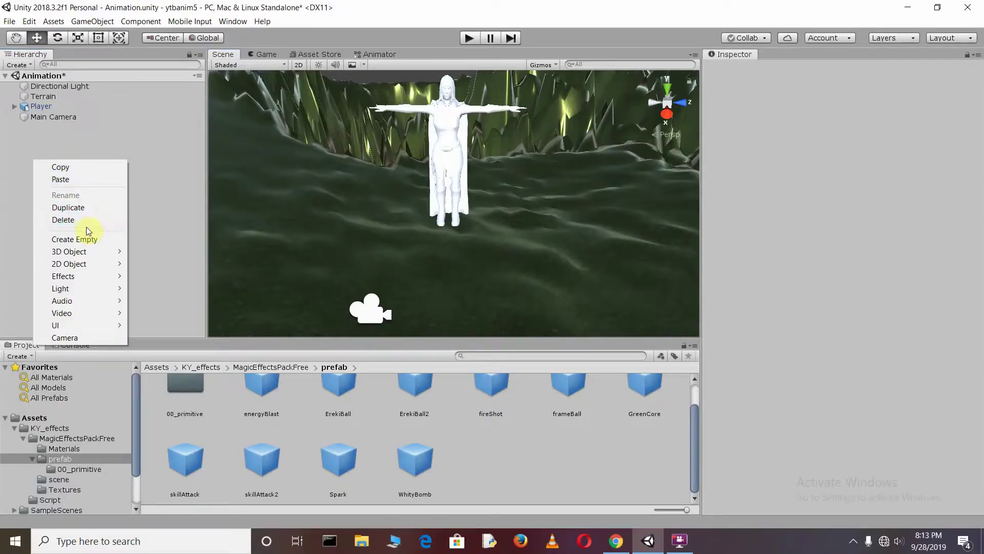
{"action": "mouse_move", "coordinate": [116, 256]}
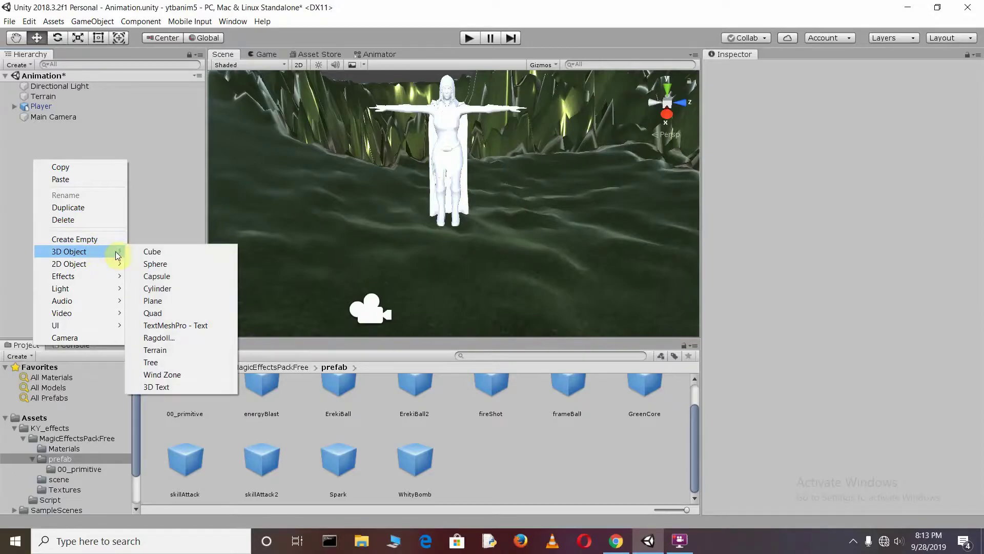
{"action": "left_click", "coordinate": [167, 266]}
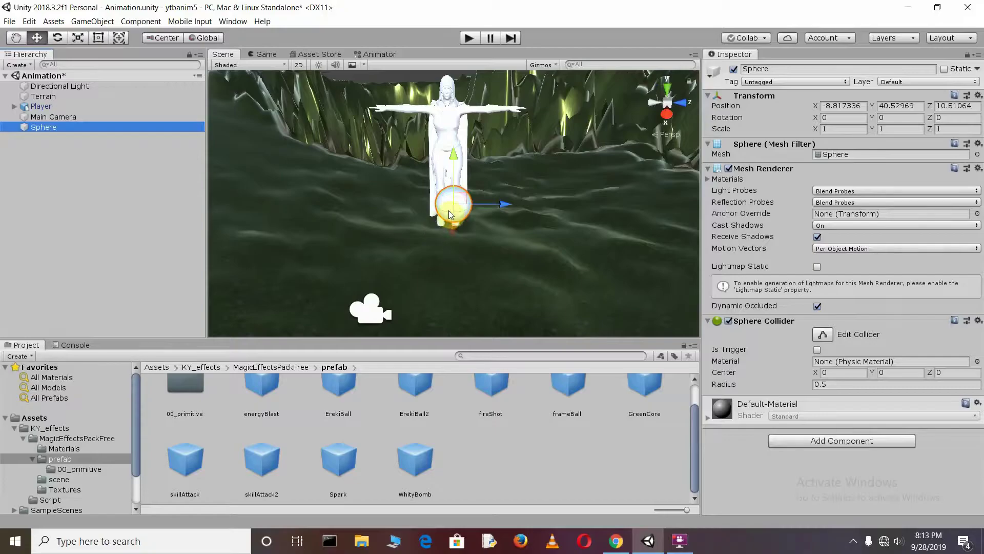
{"action": "left_click_drag", "start_coordinate": [454, 156], "coordinate": [454, 210]}
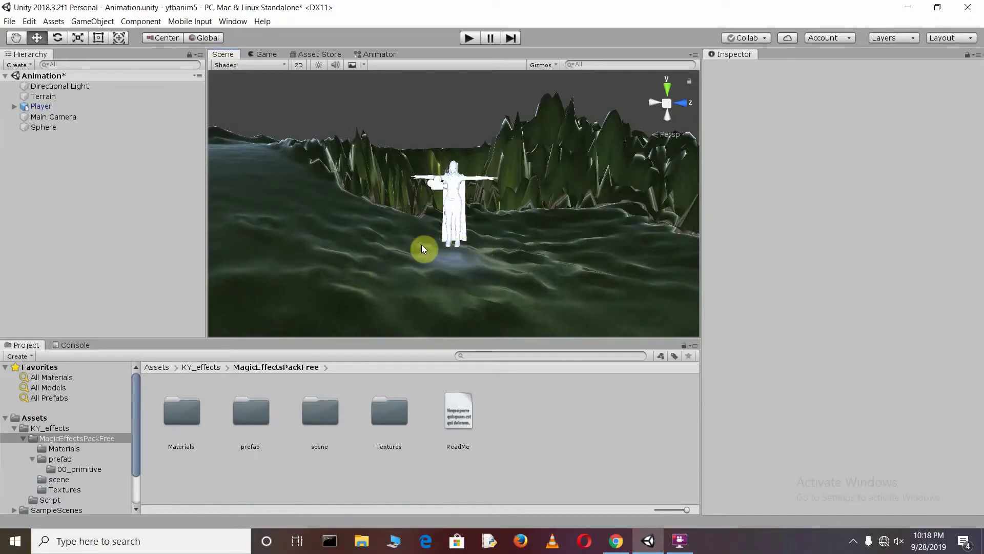
Step: Navigate to the KY_effects > MagicEffectsPackFree > prefab folder and scroll the prefab list
{"action": "left_click", "coordinate": [58, 425]}
{"action": "double_click", "coordinate": [186, 409]}
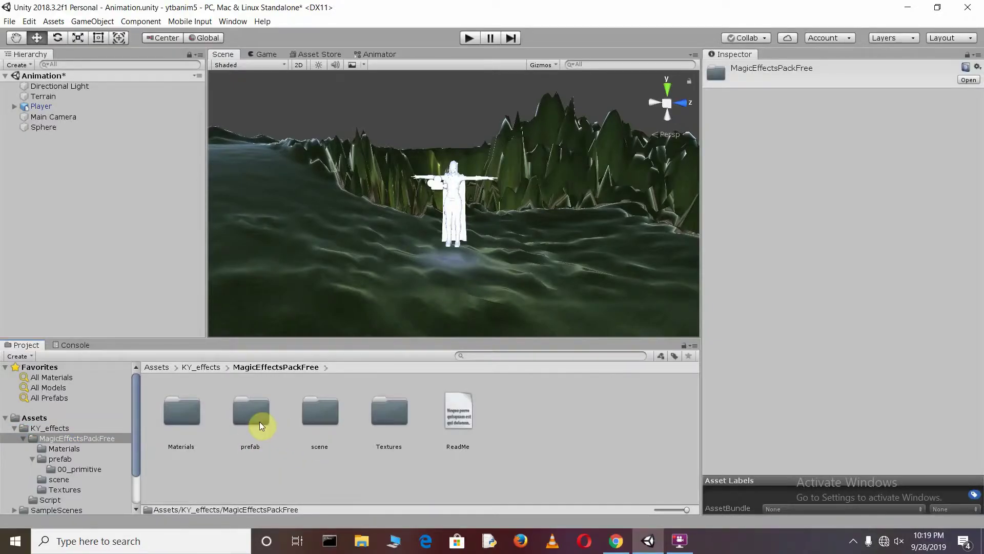
{"action": "double_click", "coordinate": [257, 417]}
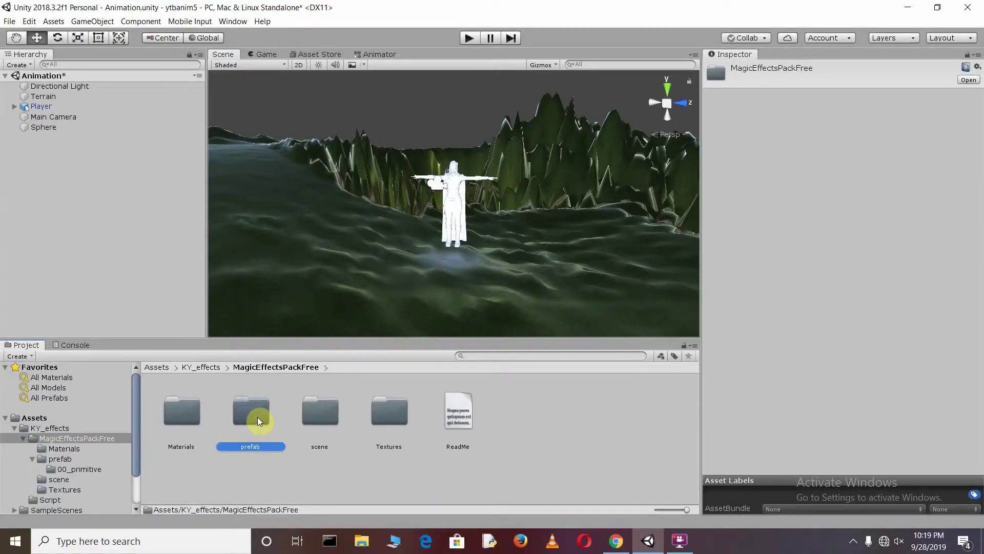
{"action": "scroll", "coordinate": [428, 469], "scroll_direction": "down", "scroll_amount": 1}
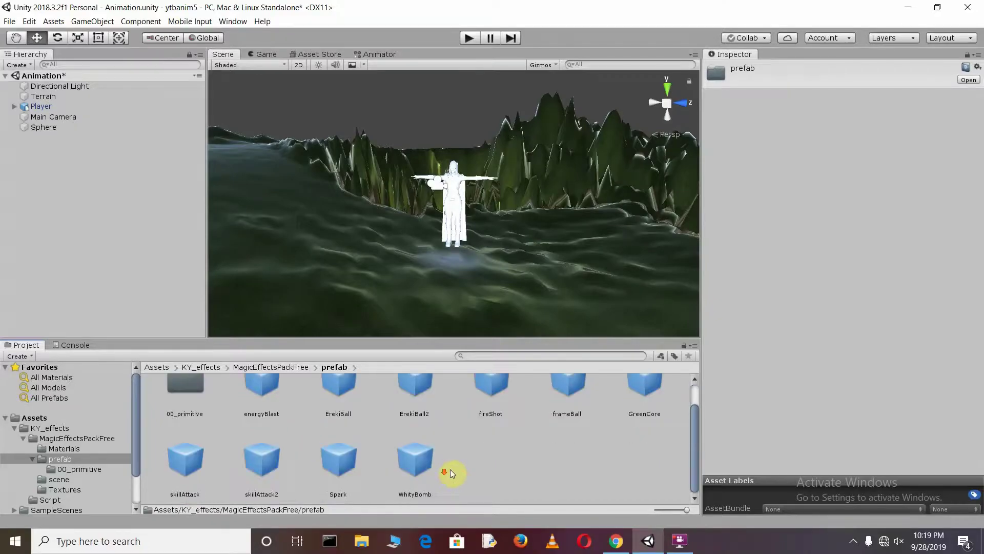
Step: Drop the Spark prefab at the character's feet, enable Looping, preview it and nudge it along Z
{"action": "left_click", "coordinate": [450, 469]}
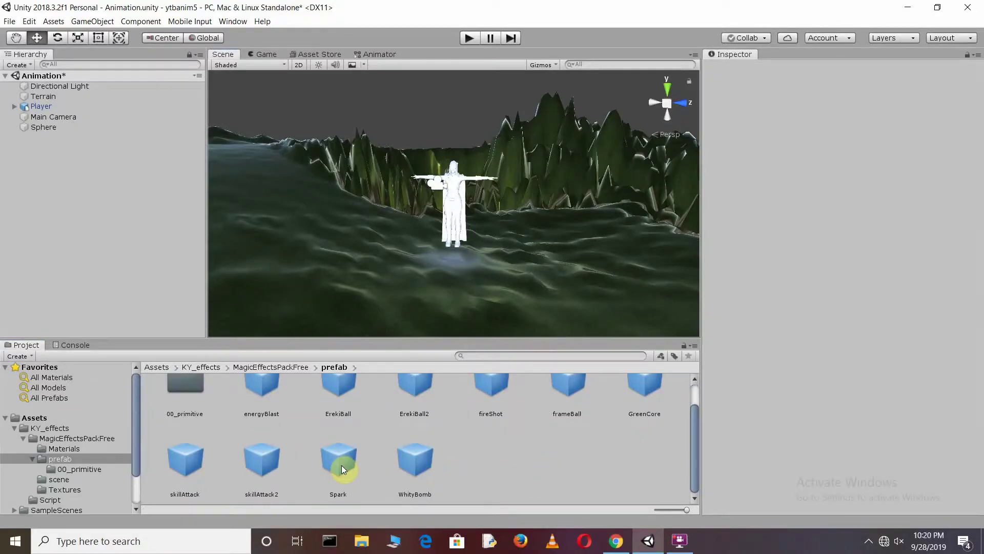
{"action": "left_click", "coordinate": [341, 466]}
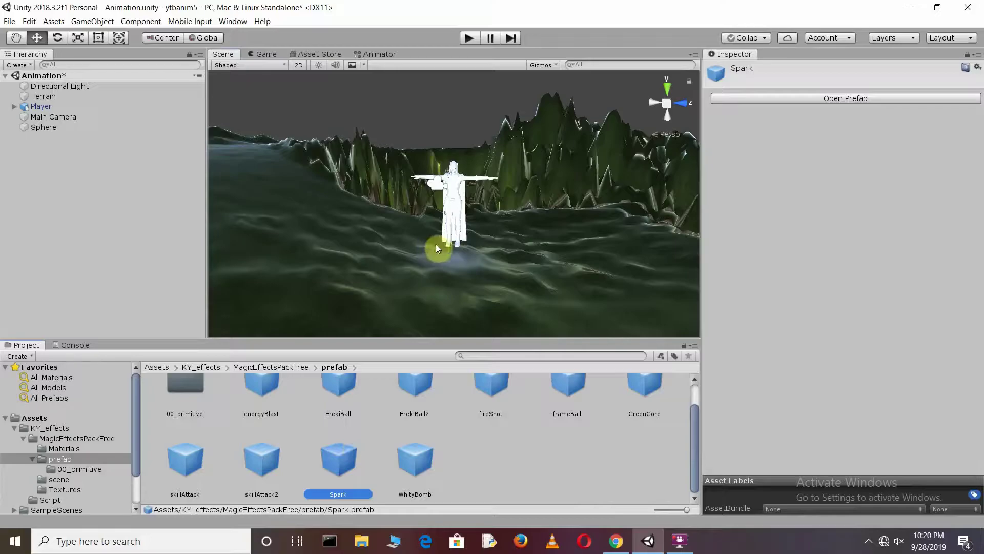
{"action": "left_click_drag", "start_coordinate": [356, 448], "coordinate": [454, 245]}
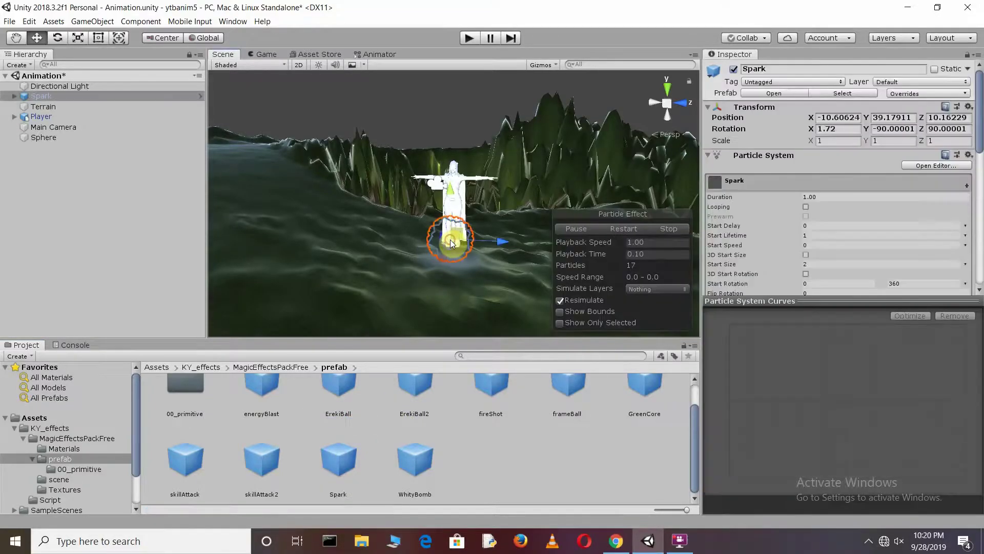
{"action": "left_click", "coordinate": [806, 207]}
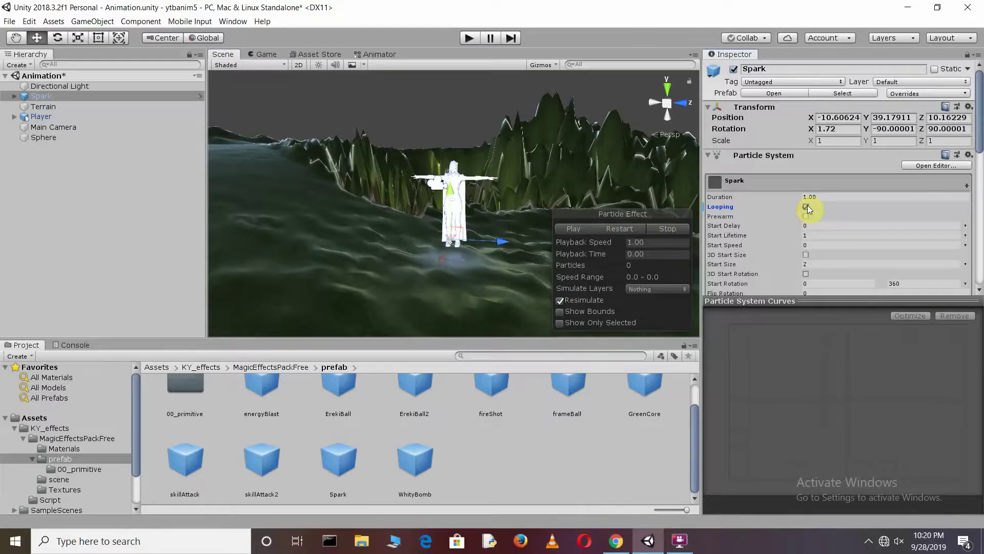
{"action": "left_click", "coordinate": [617, 229]}
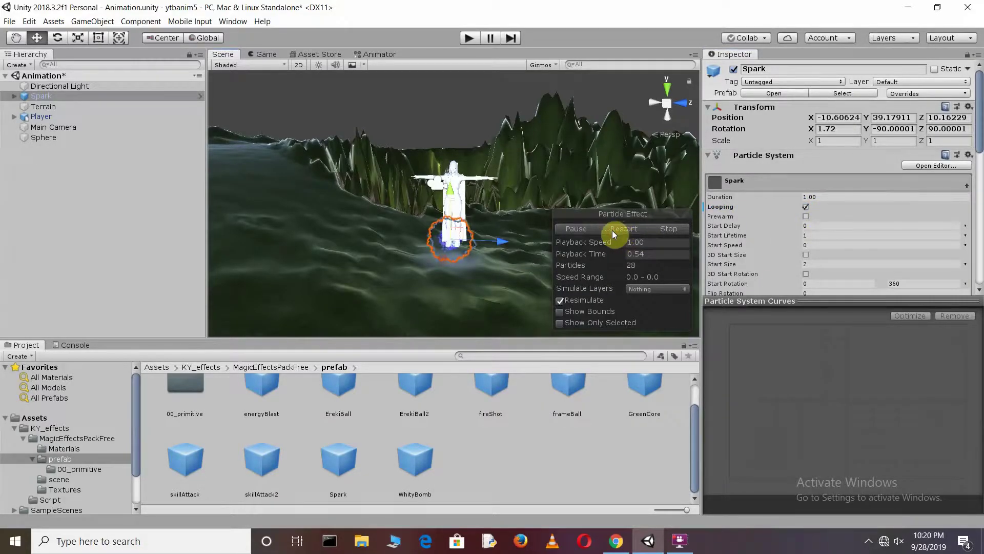
{"action": "left_click_drag", "start_coordinate": [469, 237], "coordinate": [506, 240]}
Step: Test-run the game, move Spark under the character to X -9.3, Z 10.48, then run it again
{"action": "left_click", "coordinate": [470, 37]}
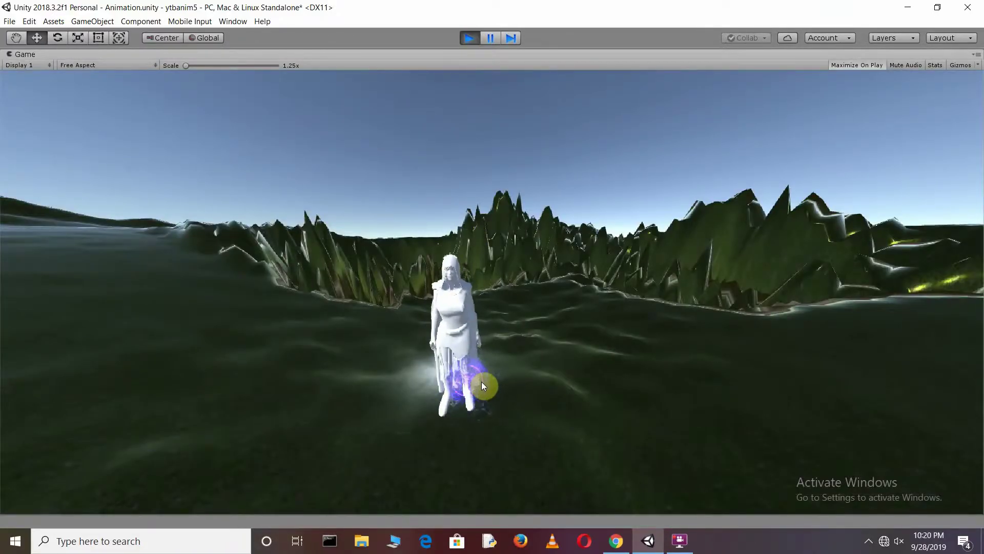
{"action": "left_click", "coordinate": [464, 38]}
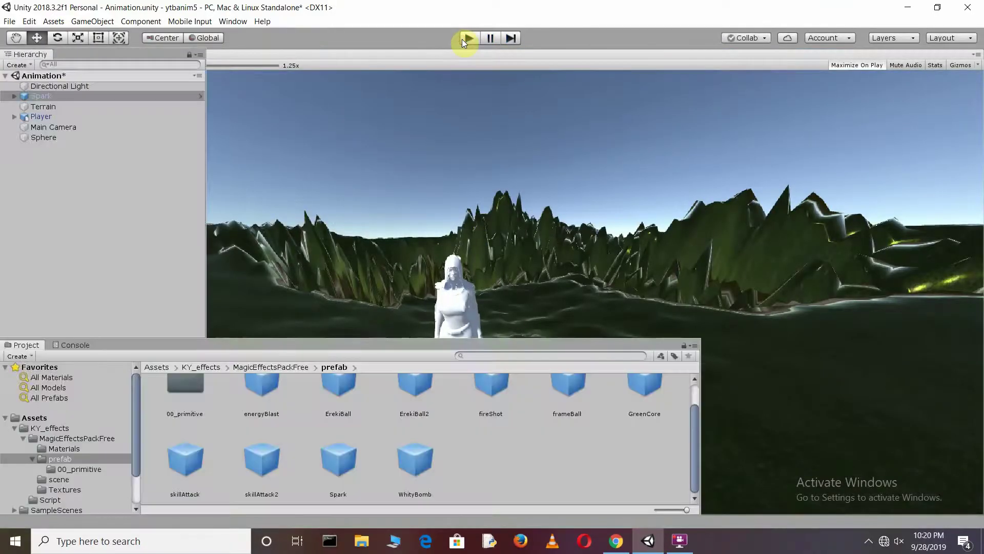
{"action": "left_click_drag", "start_coordinate": [460, 237], "coordinate": [451, 273]}
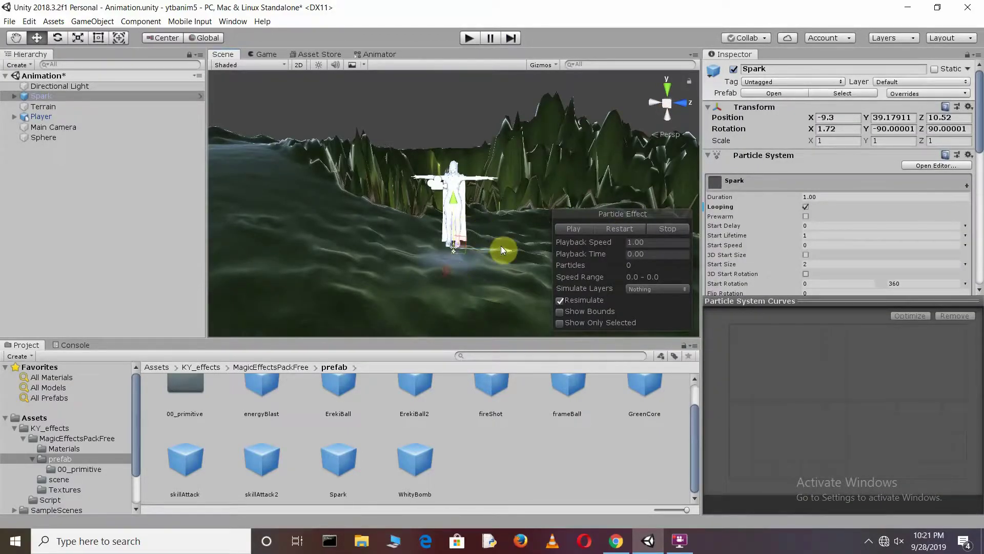
{"action": "left_click_drag", "start_coordinate": [502, 250], "coordinate": [504, 251]}
{"action": "left_click", "coordinate": [613, 229]}
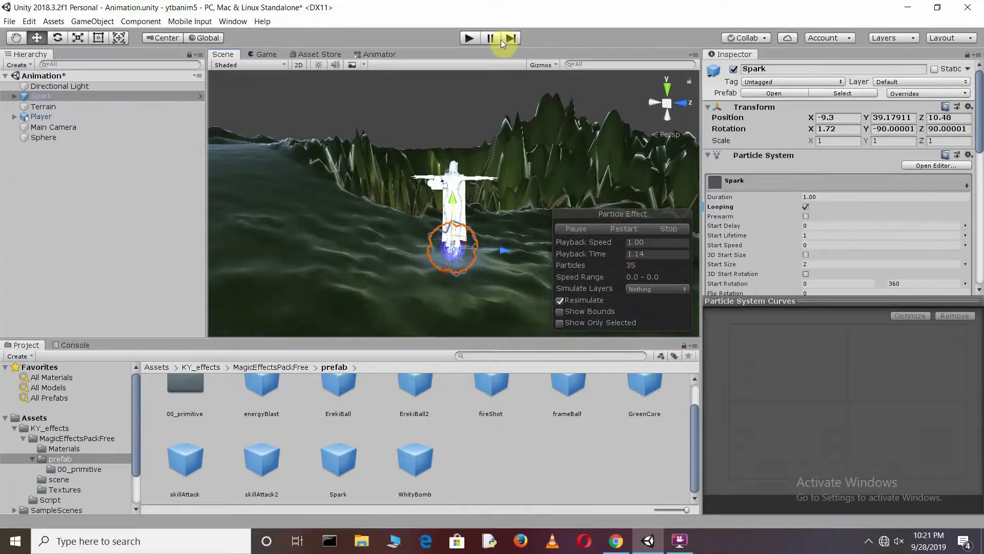
{"action": "left_click", "coordinate": [469, 39]}
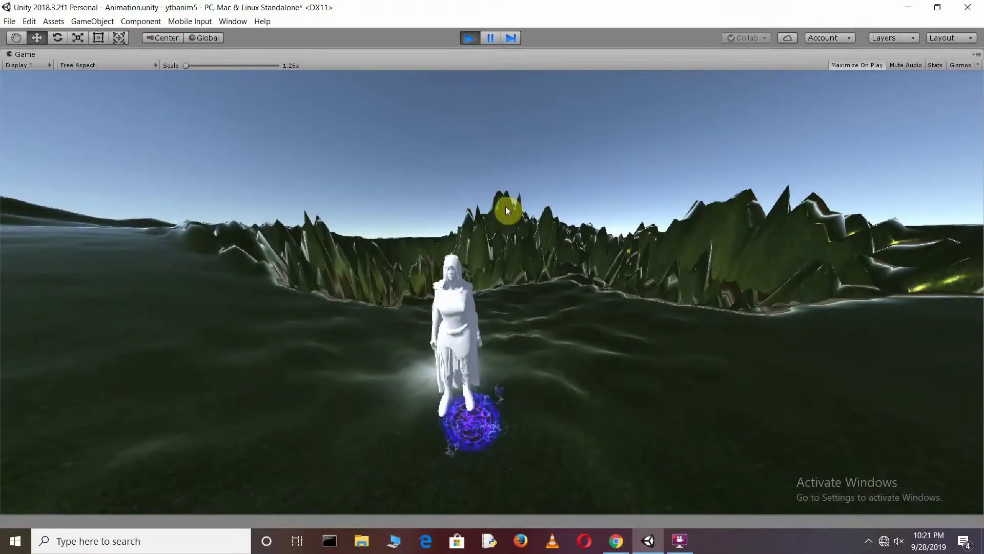
{"action": "left_click", "coordinate": [469, 39]}
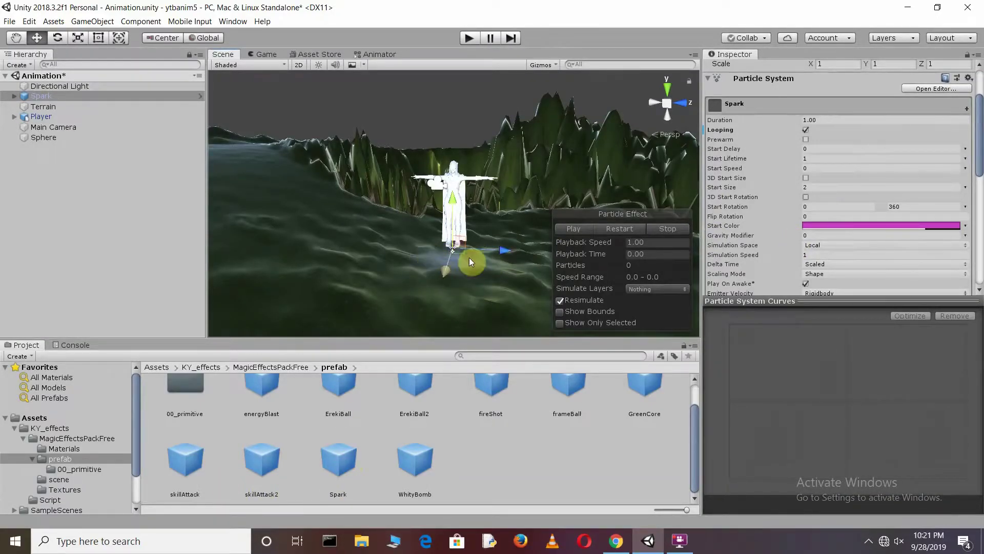
Step: Switch the Spark Shape module from Box to Circle and set Radius Thickness to 4
{"action": "scroll", "coordinate": [764, 215], "scroll_direction": "down", "scroll_amount": 5}
{"action": "left_click", "coordinate": [759, 207]}
{"action": "scroll", "coordinate": [826, 218], "scroll_direction": "down", "scroll_amount": 1}
{"action": "left_click", "coordinate": [826, 182]}
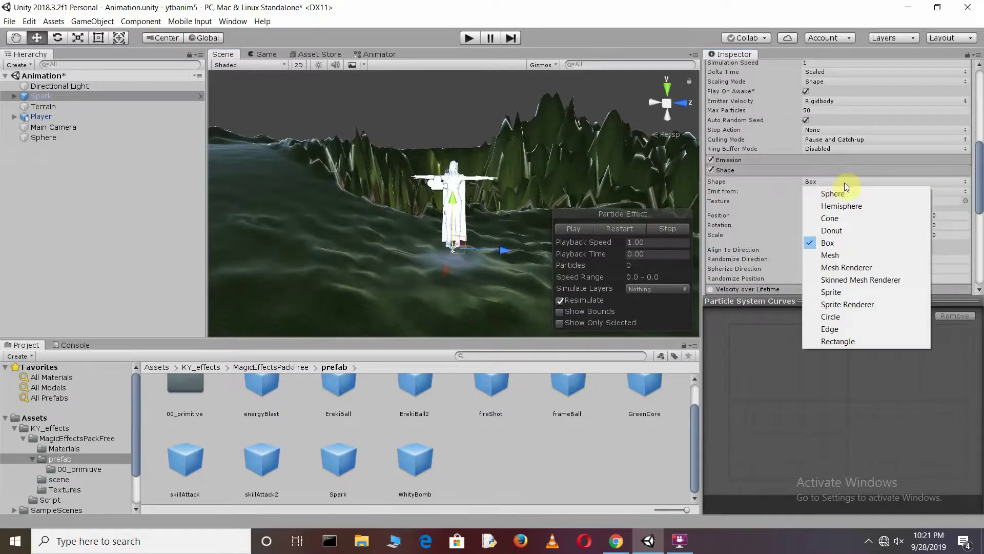
{"action": "left_click", "coordinate": [835, 317]}
{"action": "left_click", "coordinate": [821, 201]}
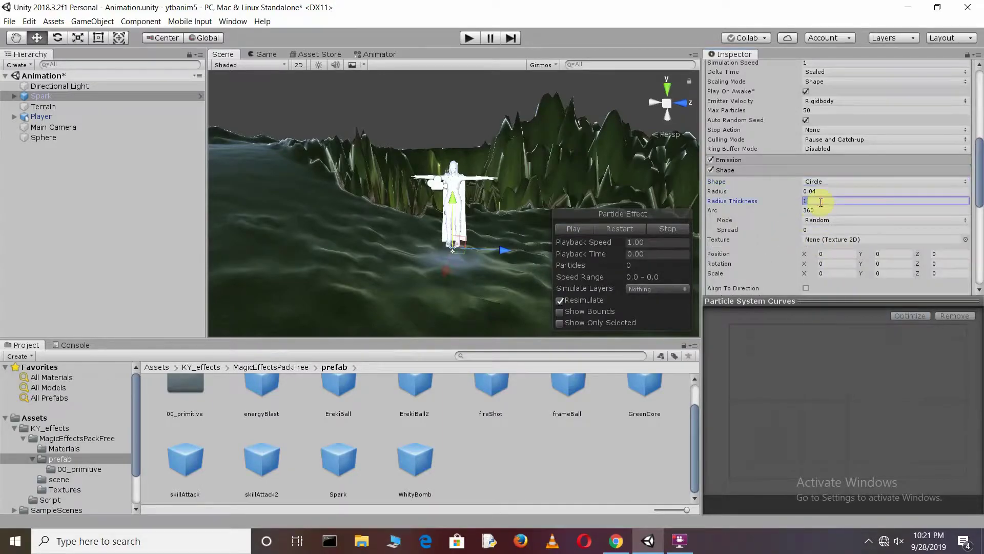
{"action": "key", "text": "BackSpace"}
{"action": "type", "text": "4"}
{"action": "scroll", "coordinate": [742, 233], "scroll_direction": "down", "scroll_amount": 10}
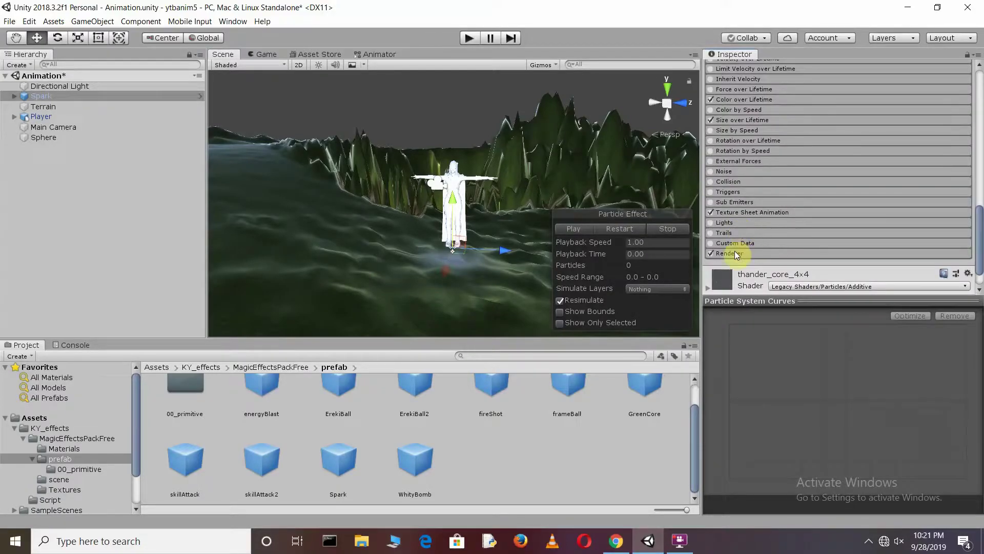
Step: Set the Spark Renderer's Render Mode to Horizontal Billboard and replay the preview
{"action": "left_click", "coordinate": [734, 253]}
{"action": "scroll", "coordinate": [826, 246], "scroll_direction": "down", "scroll_amount": 2}
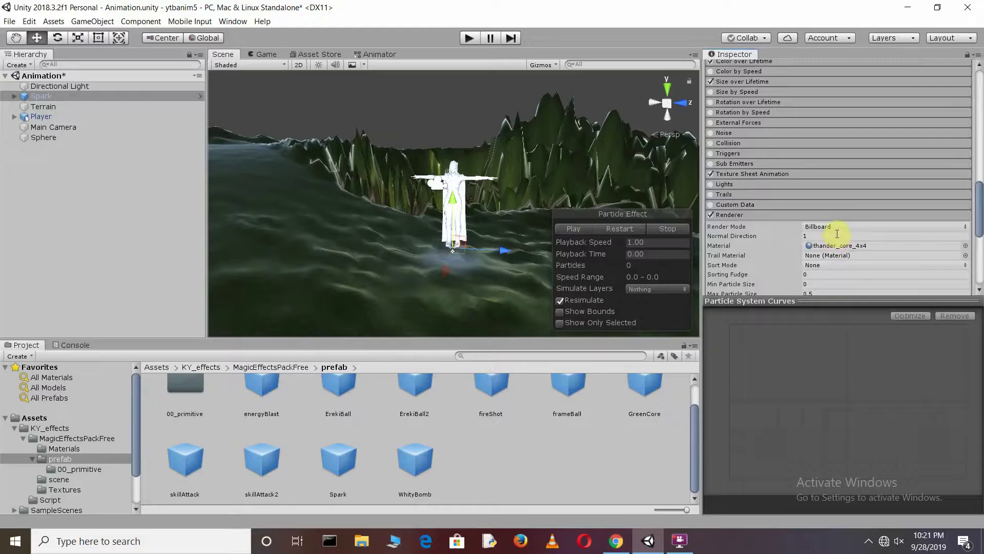
{"action": "left_click", "coordinate": [838, 226]}
{"action": "left_click", "coordinate": [845, 264]}
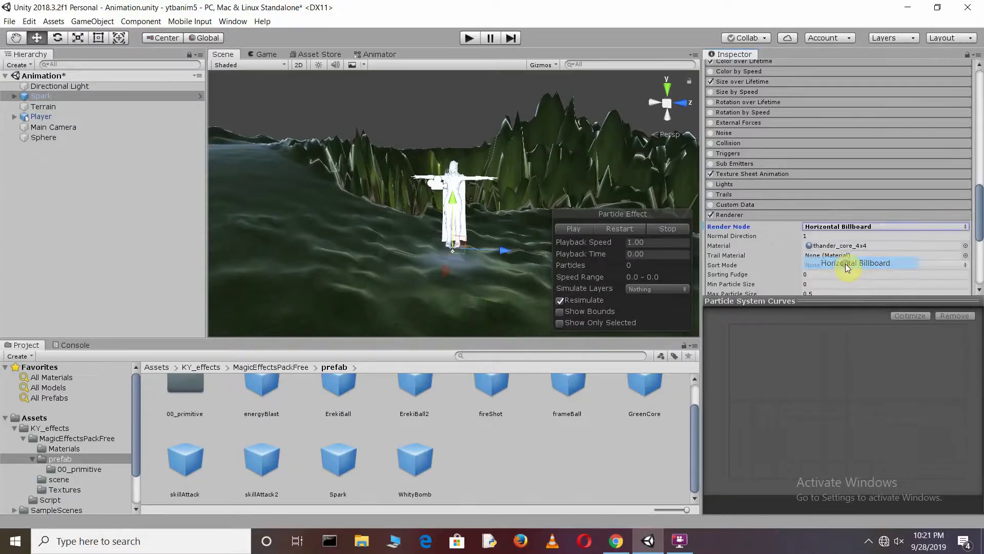
{"action": "scroll", "coordinate": [840, 246], "scroll_direction": "down", "scroll_amount": 3}
{"action": "left_click", "coordinate": [624, 229]}
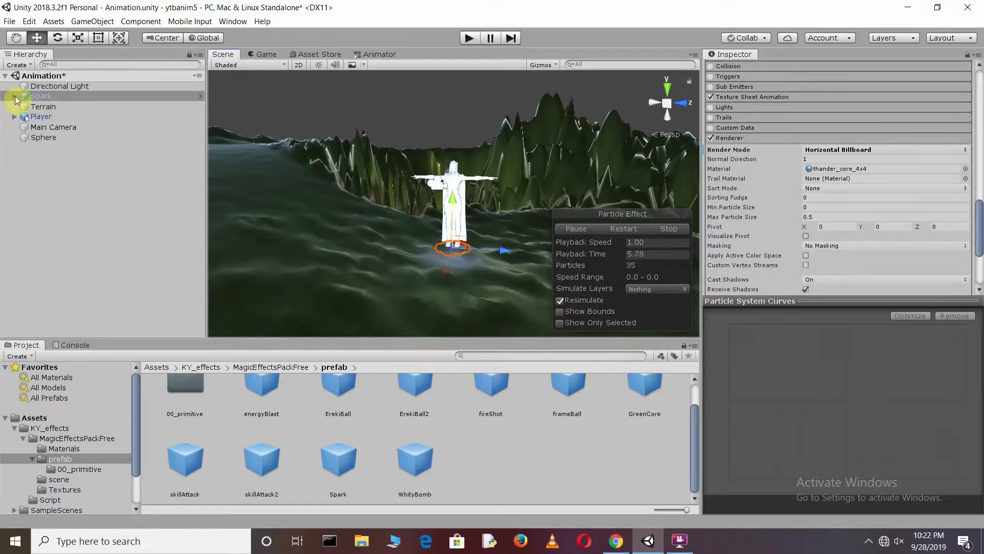
Step: Select Spark's ErekiSmoke child, enable Looping, set Render Mode to Horizontal Billboard, and replay the preview
{"action": "left_click", "coordinate": [15, 95]}
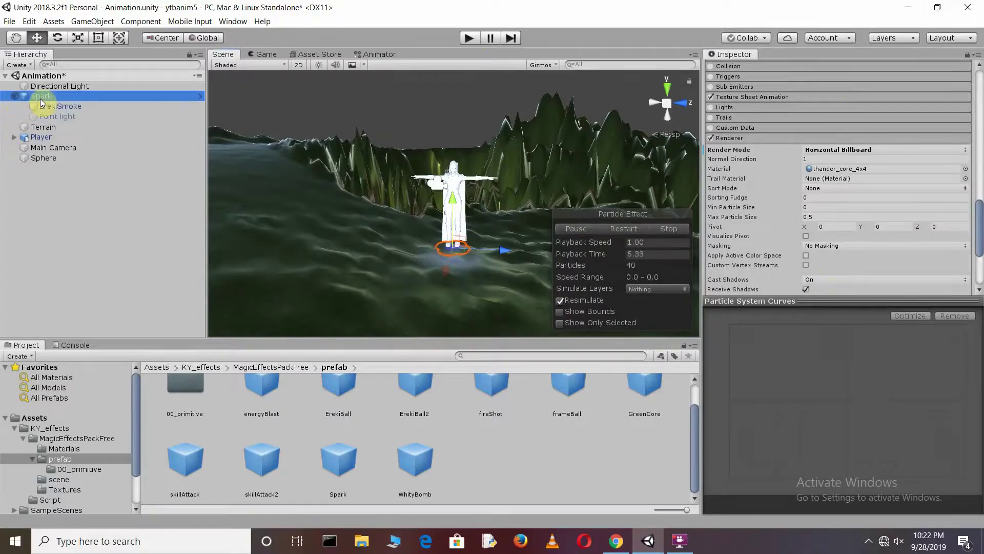
{"action": "left_click", "coordinate": [79, 104]}
{"action": "left_click", "coordinate": [81, 103]}
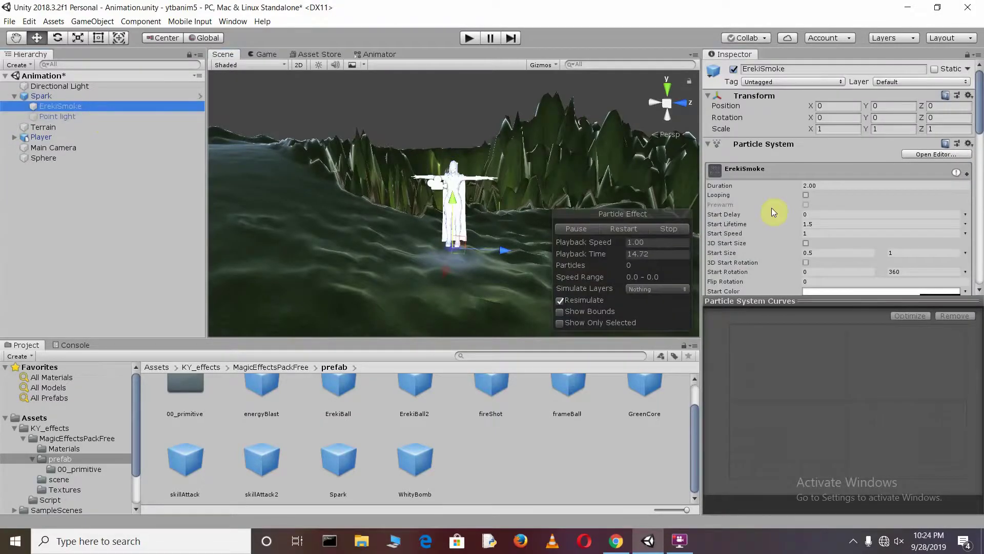
{"action": "left_click", "coordinate": [806, 195]}
{"action": "scroll", "coordinate": [826, 209], "scroll_direction": "down", "scroll_amount": 3}
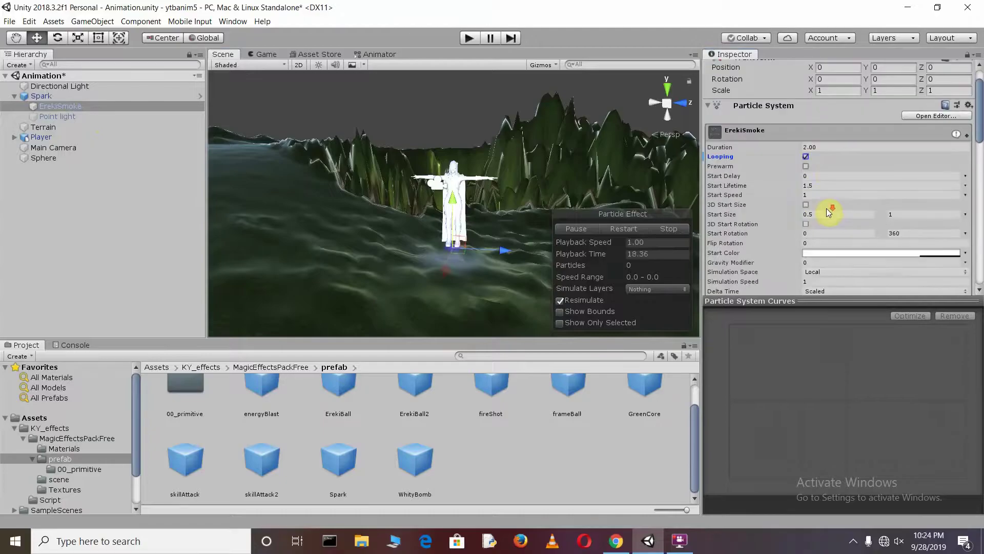
{"action": "scroll", "coordinate": [826, 217], "scroll_direction": "down", "scroll_amount": 6}
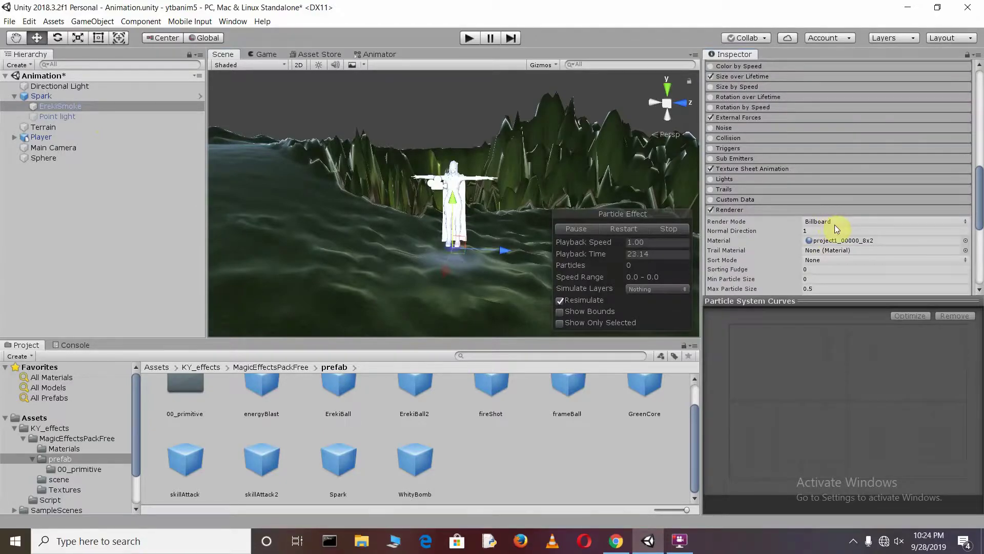
{"action": "left_click", "coordinate": [835, 225]}
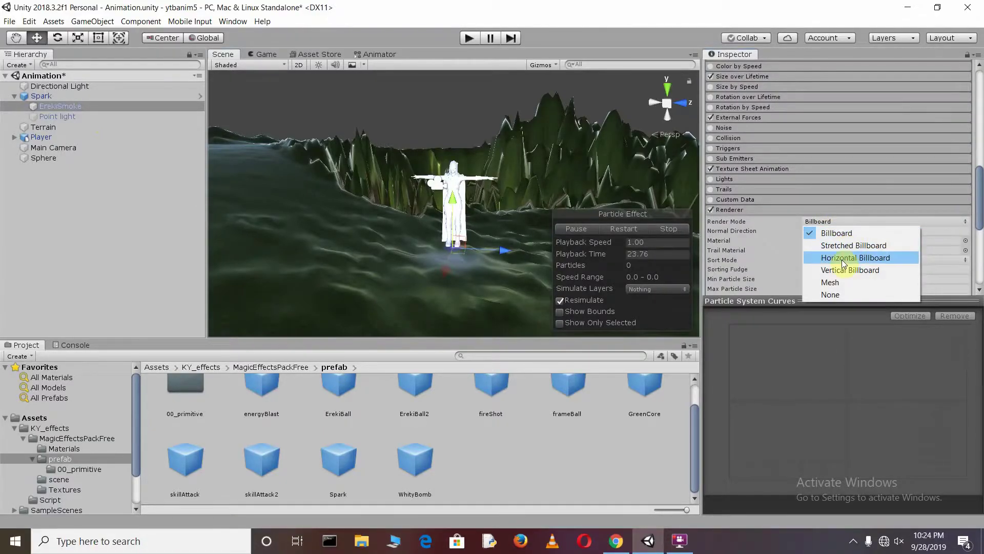
{"action": "left_click", "coordinate": [843, 257]}
{"action": "scroll", "coordinate": [825, 251], "scroll_direction": "up", "scroll_amount": 1}
{"action": "scroll", "coordinate": [713, 226], "scroll_direction": "up", "scroll_amount": 1}
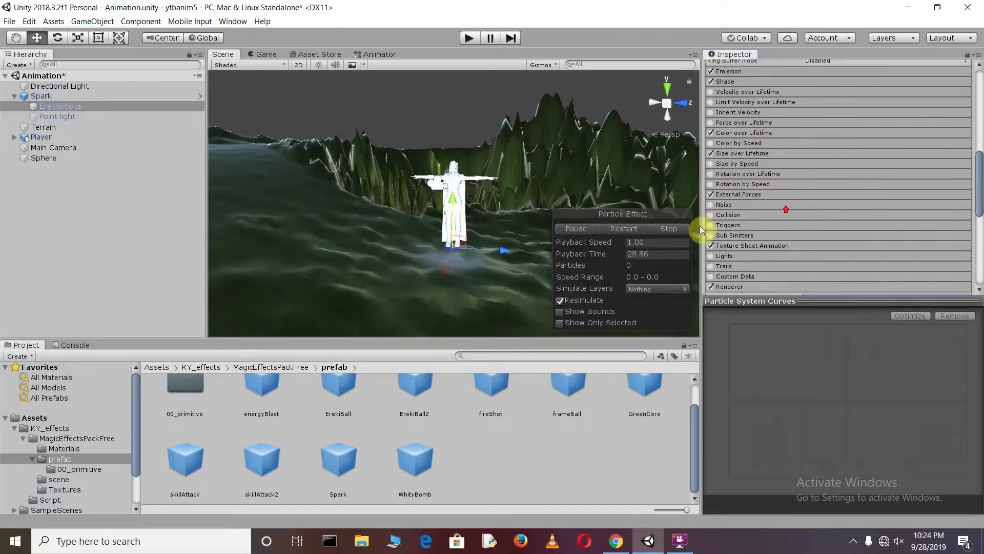
{"action": "left_click", "coordinate": [619, 228]}
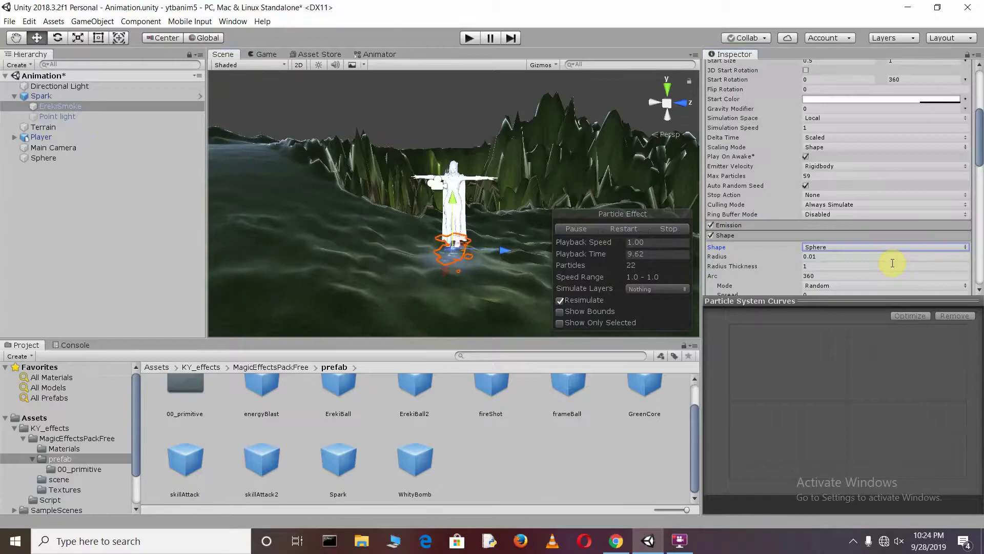
Step: Change the ErekiSmoke emission shape from Sphere to Circle
{"action": "left_click", "coordinate": [843, 247]}
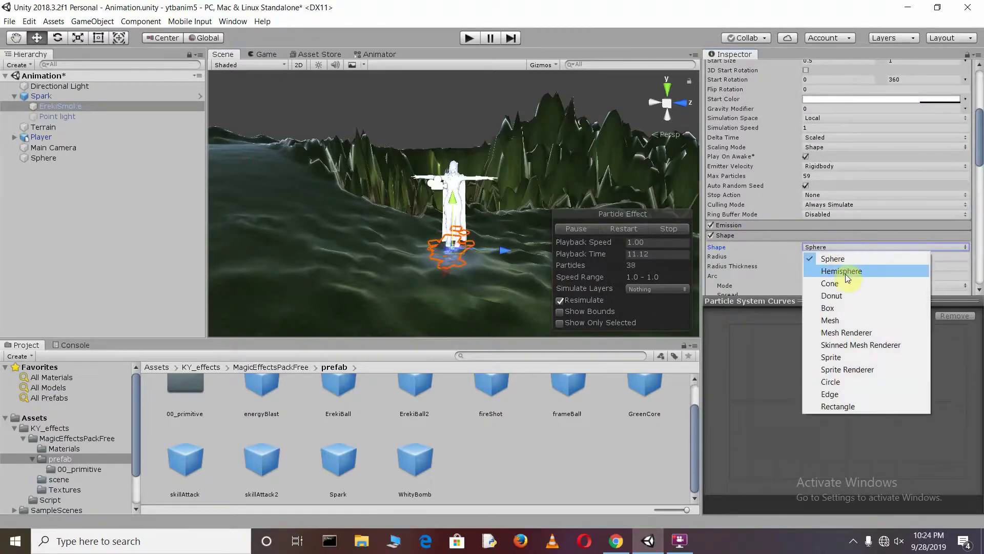
{"action": "left_click", "coordinate": [847, 380]}
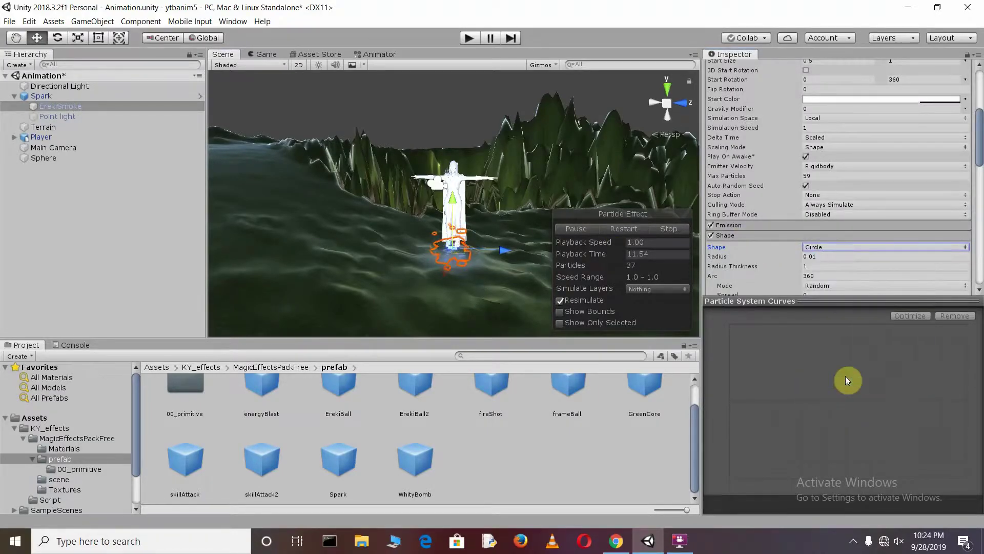
{"action": "left_click", "coordinate": [832, 276]}
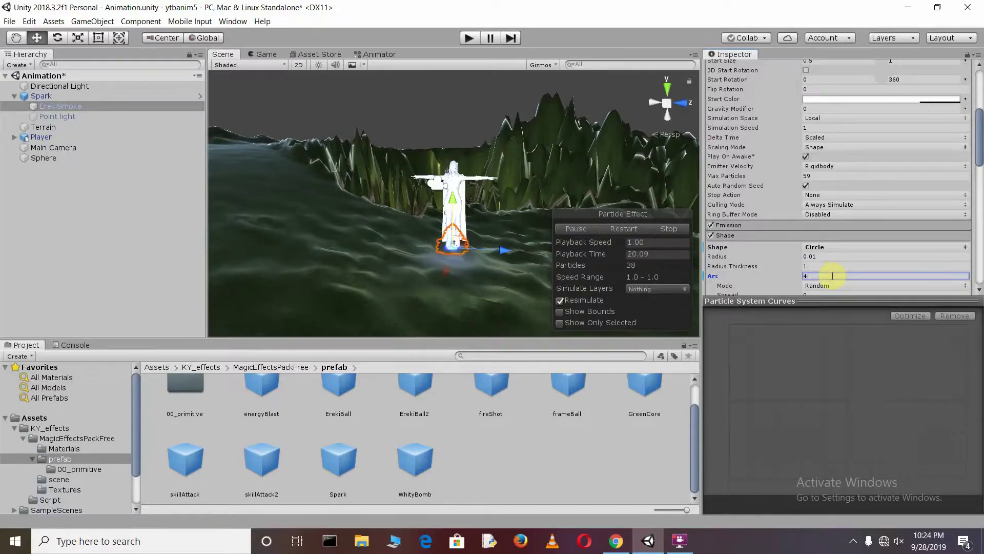
{"action": "scroll", "coordinate": [828, 256], "scroll_direction": "up", "scroll_amount": 5}
Step: Set ErekiSmoke's Start Color to deep blue 1918EC
{"action": "left_click", "coordinate": [826, 253]}
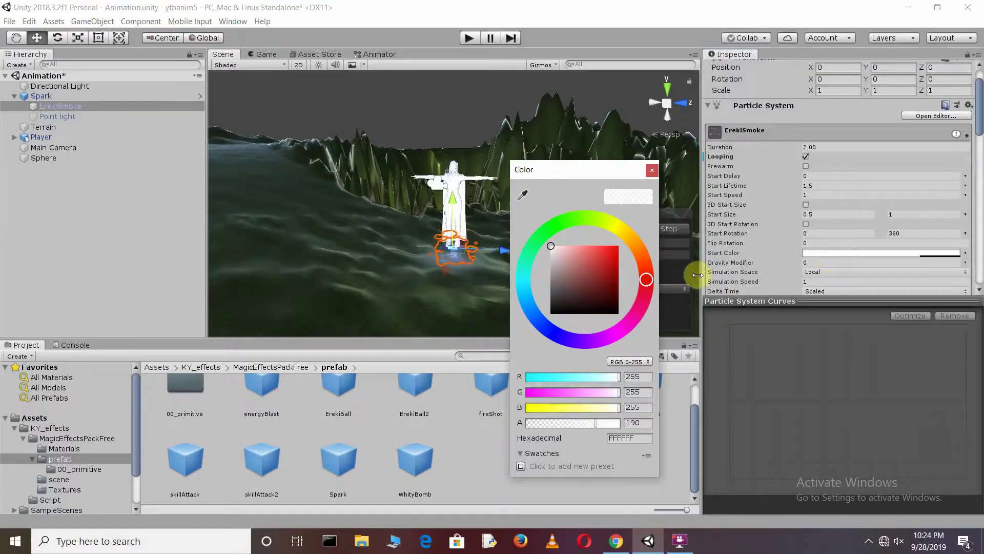
{"action": "left_click", "coordinate": [553, 332]}
{"action": "left_click_drag", "start_coordinate": [603, 257], "coordinate": [611, 251]}
{"action": "left_click", "coordinate": [555, 331]}
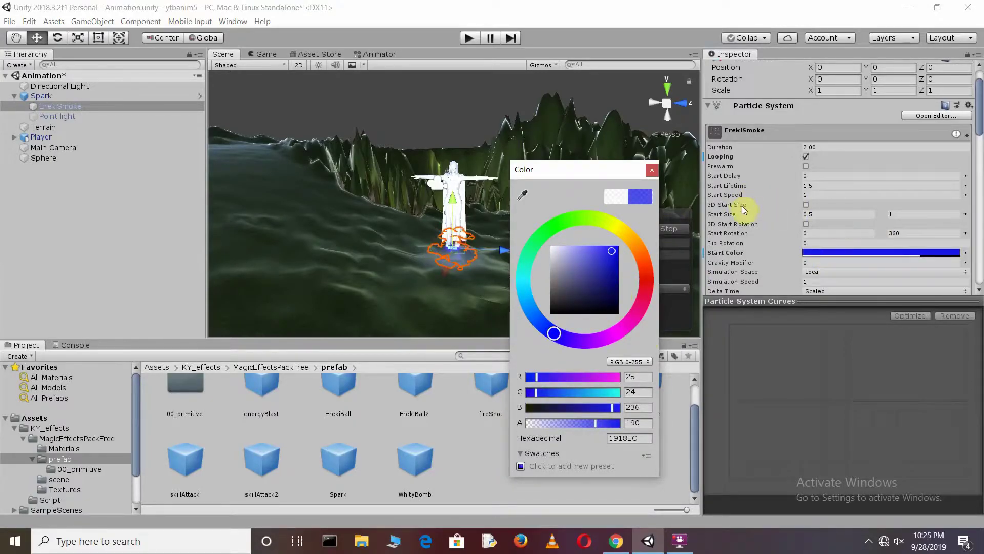
{"action": "left_click", "coordinate": [714, 169]}
Step: Enable 3D Start Size on ErekiSmoke and enter X 5, Y 3, Z 3
{"action": "left_click", "coordinate": [806, 204]}
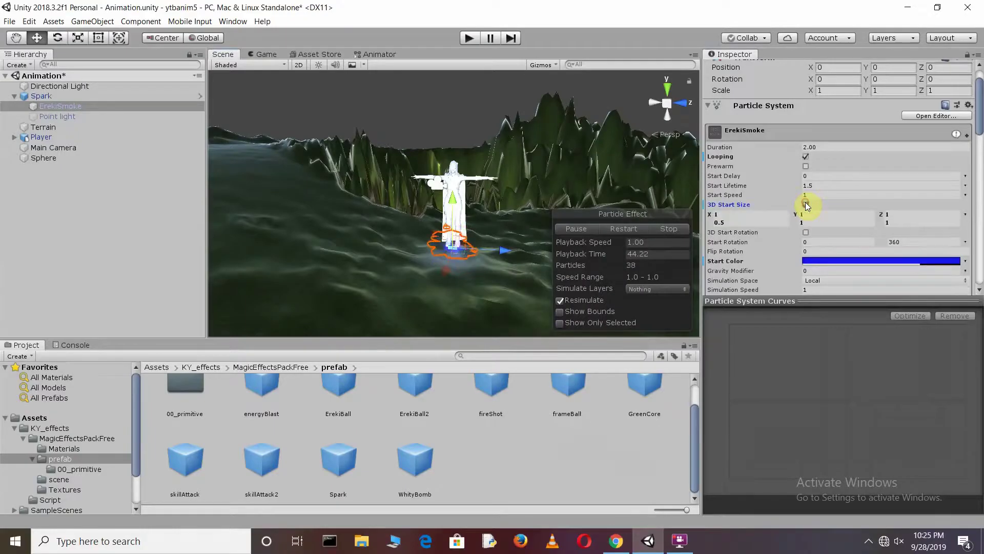
{"action": "left_click", "coordinate": [731, 214]}
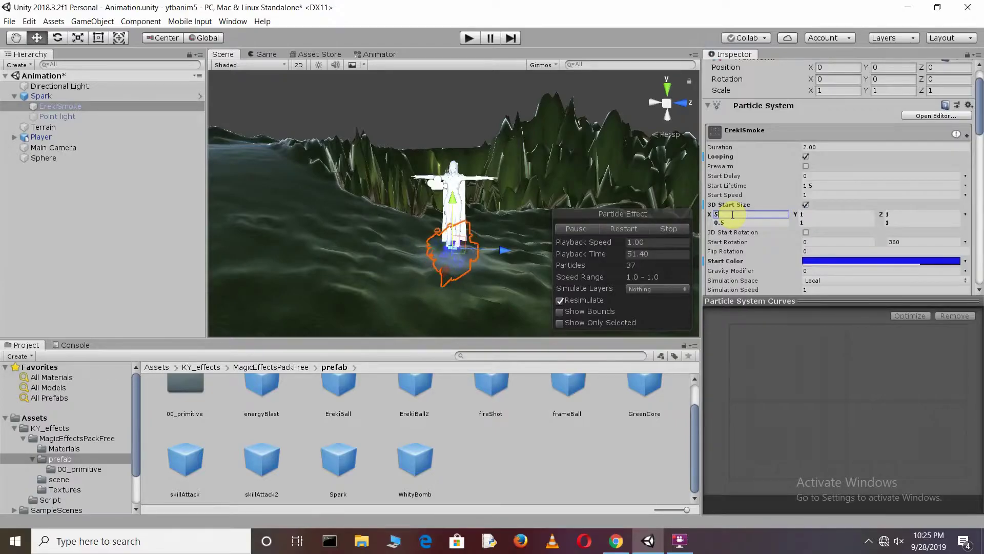
{"action": "left_click", "coordinate": [819, 214]}
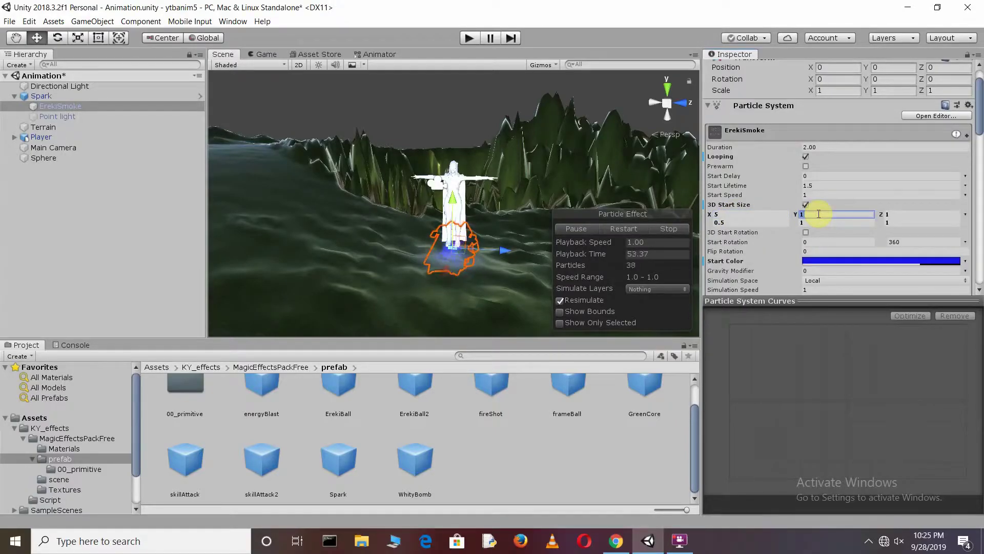
{"action": "type", "text": "3"}
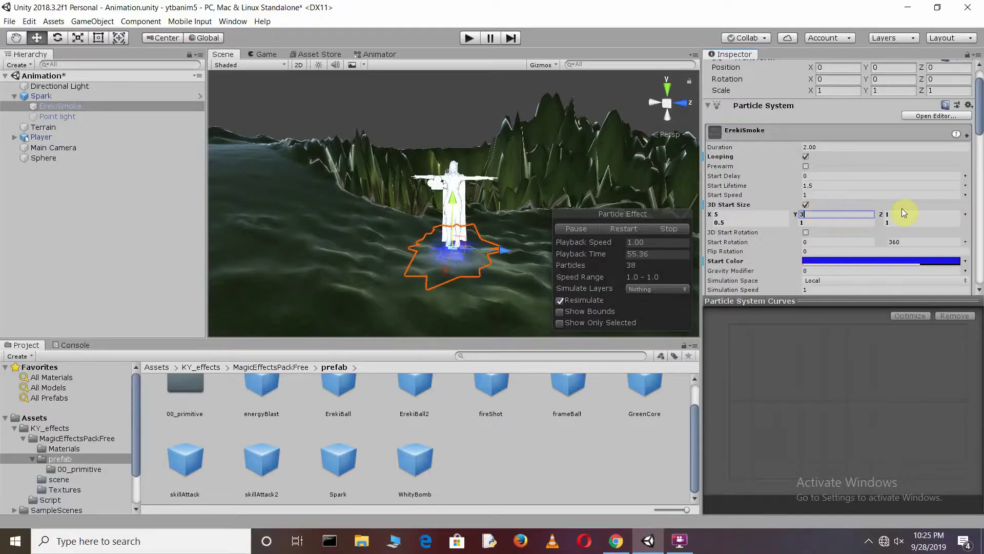
{"action": "left_click", "coordinate": [806, 204]}
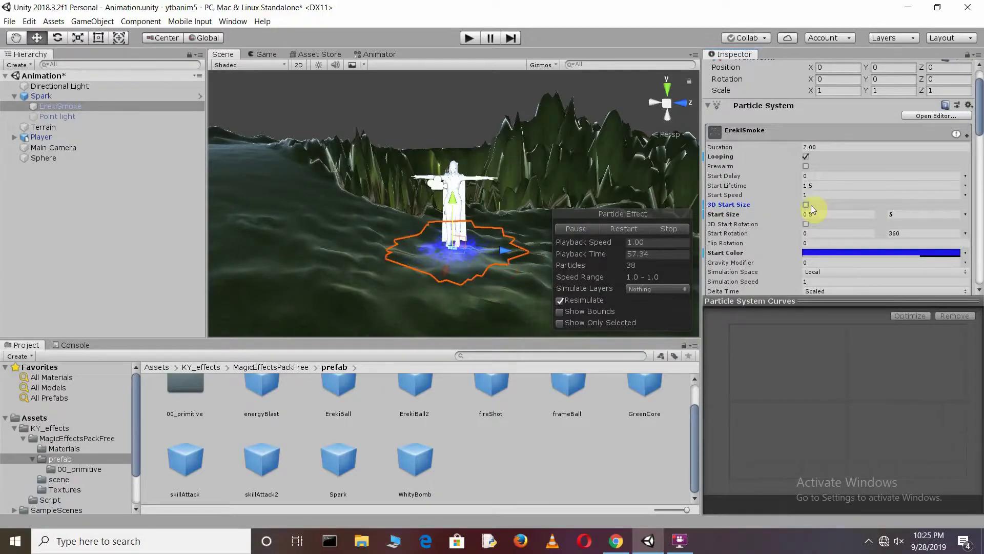
{"action": "left_click", "coordinate": [806, 204]}
{"action": "left_click", "coordinate": [898, 213]}
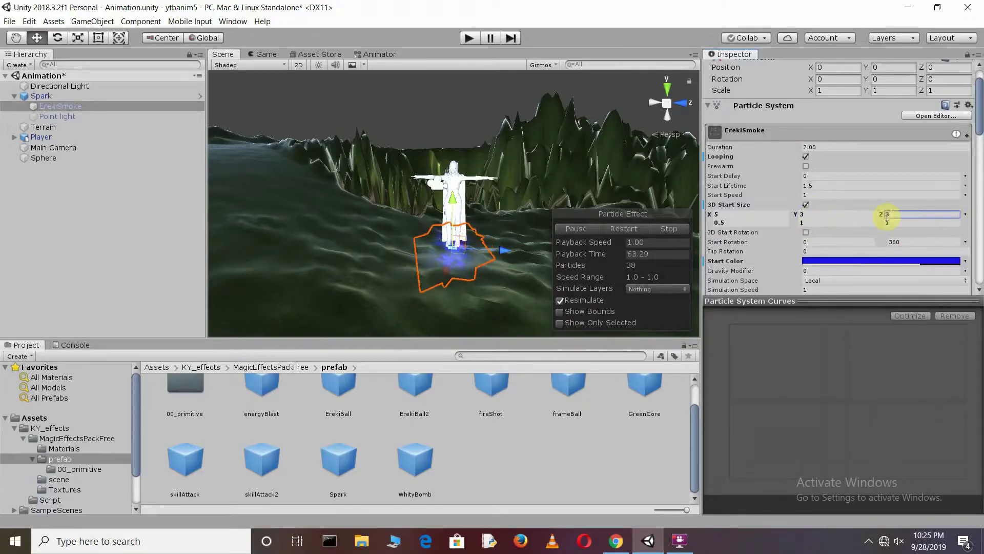
{"action": "left_click", "coordinate": [75, 97]}
Step: Enable 3D Start Size on Spark and set X 4, Y 2, Z 2
{"action": "left_click", "coordinate": [806, 216]}
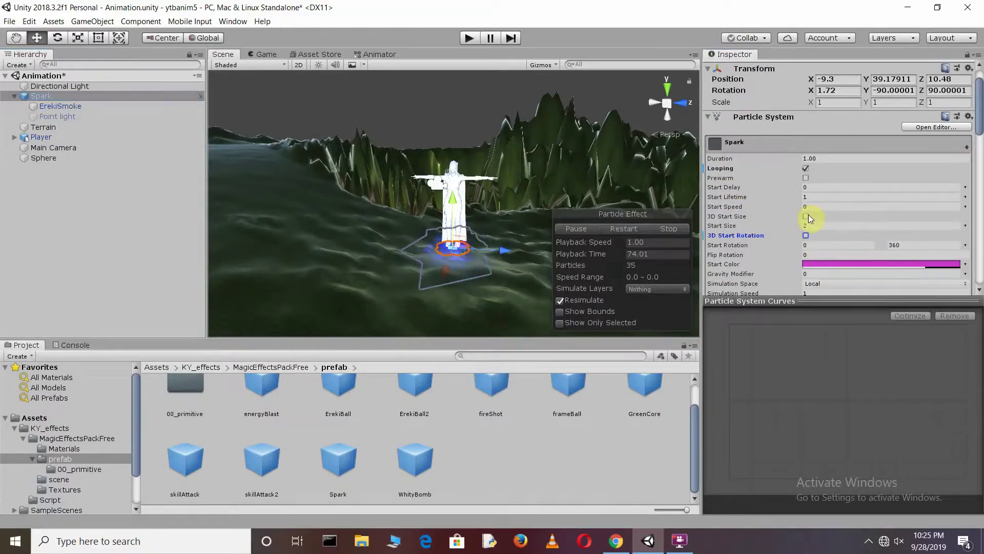
{"action": "left_click", "coordinate": [762, 225]}
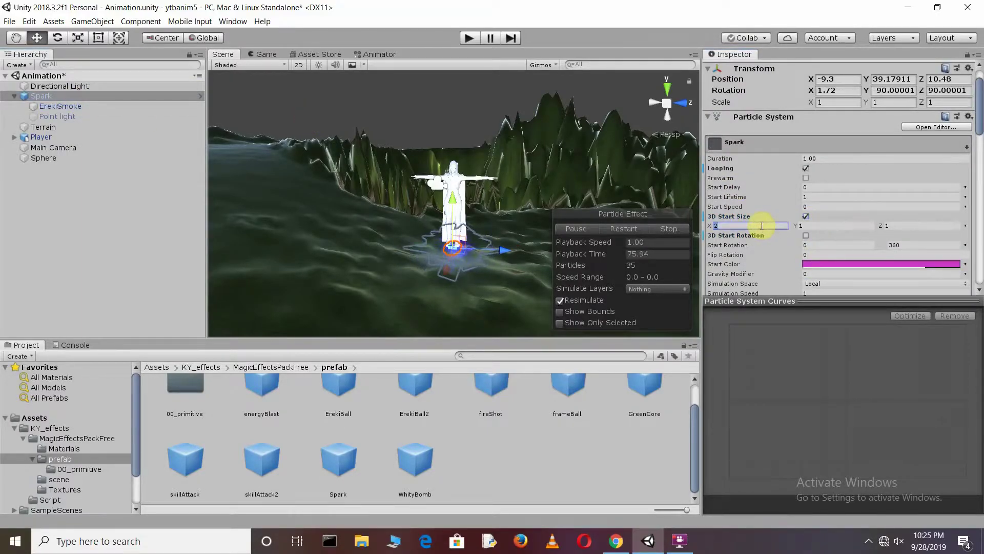
{"action": "key", "text": "BackSpace"}
{"action": "type", "text": "4"}
{"action": "left_click", "coordinate": [830, 226]}
{"action": "type", "text": "2"}
{"action": "left_click", "coordinate": [892, 226]}
{"action": "type", "text": "2"}
Step: Change Spark's Start Color to a vivid, fully opaque magenta pink
{"action": "left_click", "coordinate": [881, 264]}
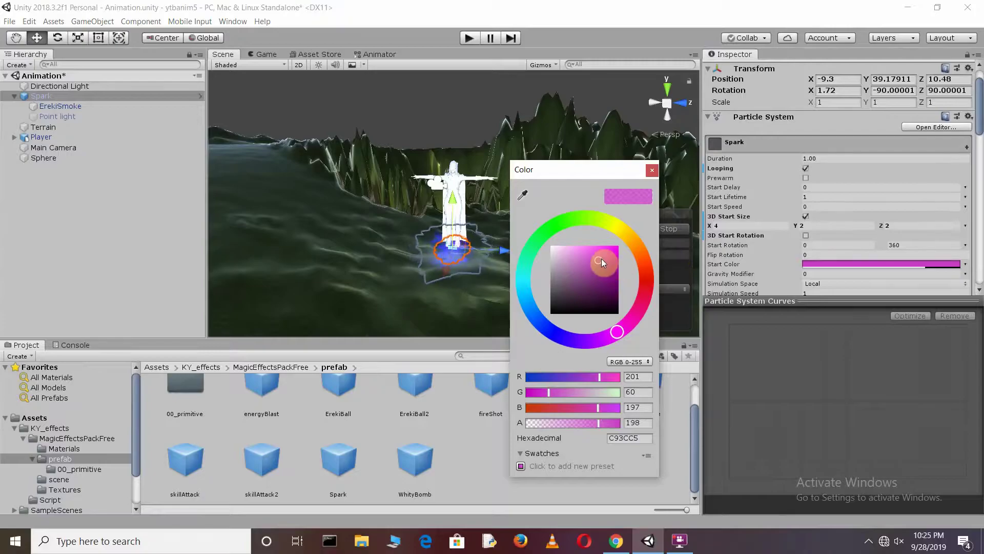
{"action": "left_click_drag", "start_coordinate": [601, 258], "coordinate": [617, 249]}
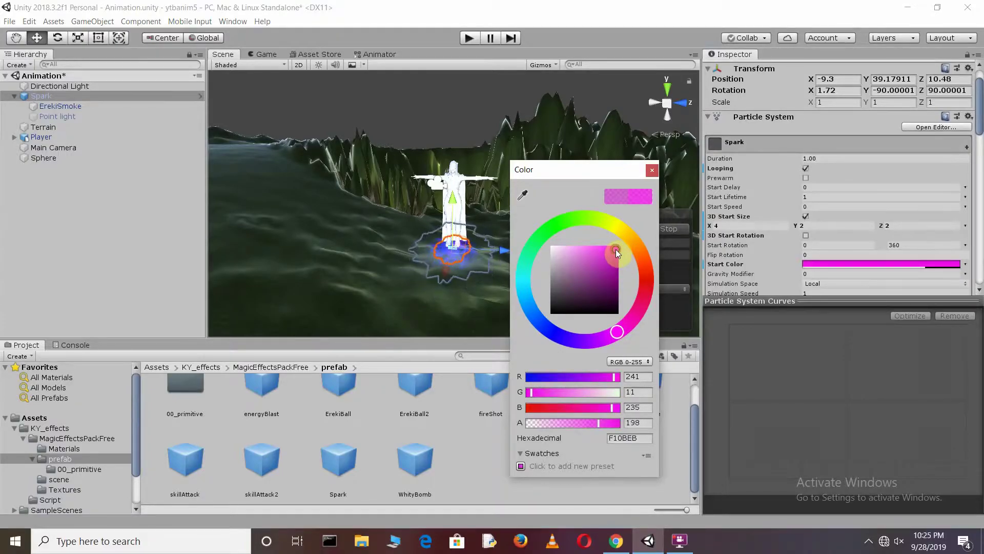
{"action": "left_click_drag", "start_coordinate": [534, 389], "coordinate": [527, 390]}
{"action": "left_click_drag", "start_coordinate": [599, 423], "coordinate": [623, 424]}
{"action": "left_click", "coordinate": [613, 248]}
{"action": "left_click_drag", "start_coordinate": [621, 330], "coordinate": [626, 325]}
{"action": "mouse_move", "coordinate": [613, 253]}
{"action": "left_mouse_down"}
{"action": "mouse_move", "coordinate": [615, 268]}
{"action": "mouse_move", "coordinate": [616, 250]}
{"action": "left_mouse_up"}
{"action": "scroll", "coordinate": [832, 205], "scroll_direction": "down", "scroll_amount": 8}
Step: Edit the Spark circle's Radius Thickness and Arc, set Radius to 1, replay the preview, and run the scene
{"action": "left_click", "coordinate": [832, 201]}
{"action": "type", "text": "3"}
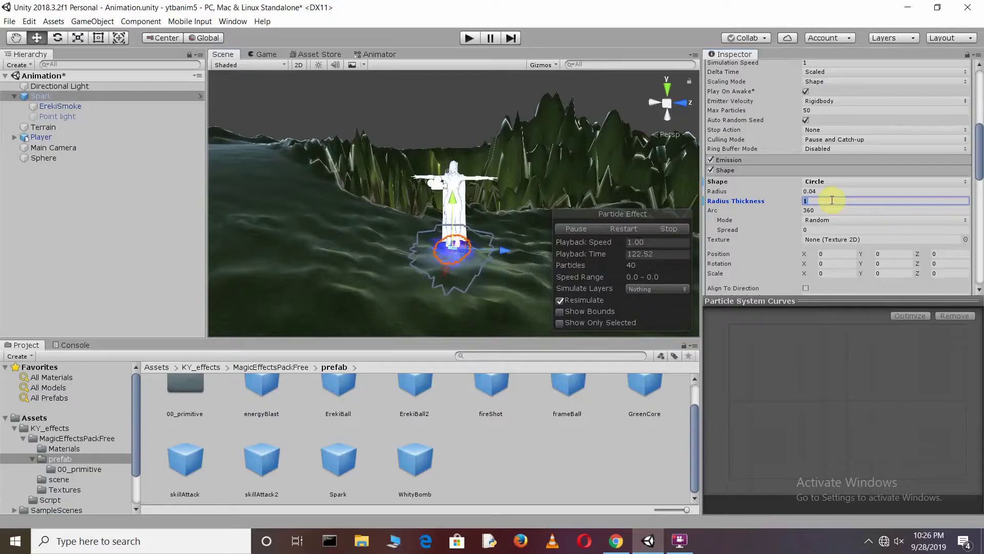
{"action": "left_click", "coordinate": [829, 208]}
{"action": "type", "text": "4"}
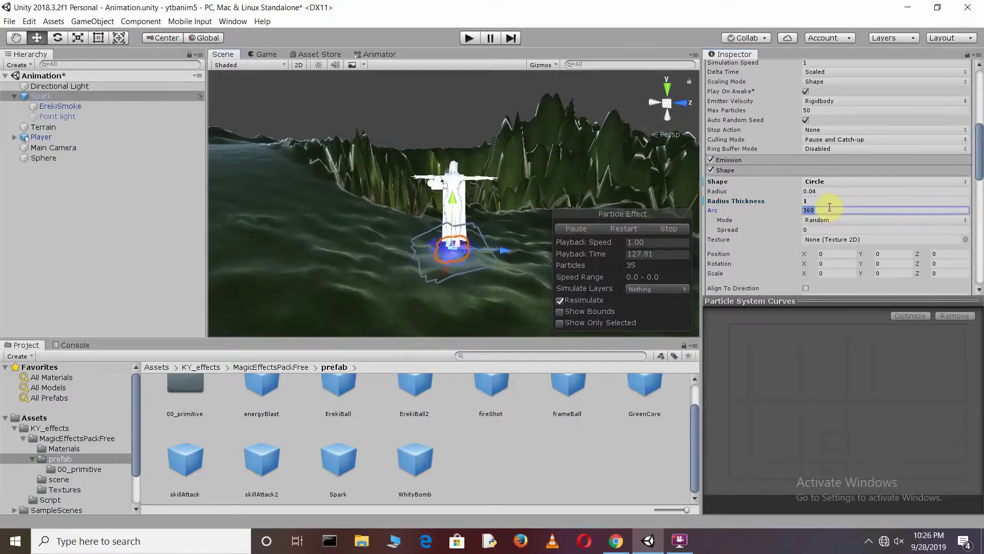
{"action": "type", "text": "0"}
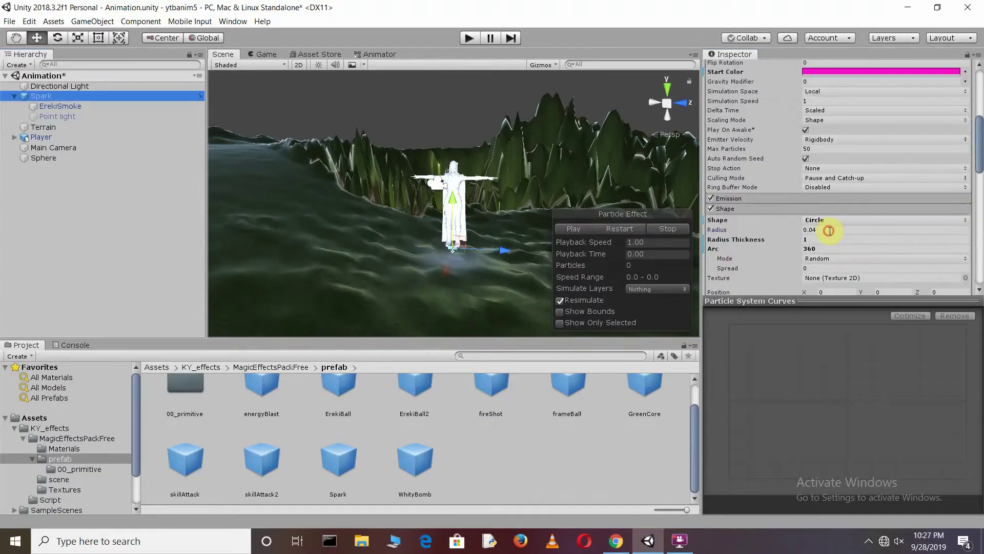
{"action": "left_click", "coordinate": [830, 232]}
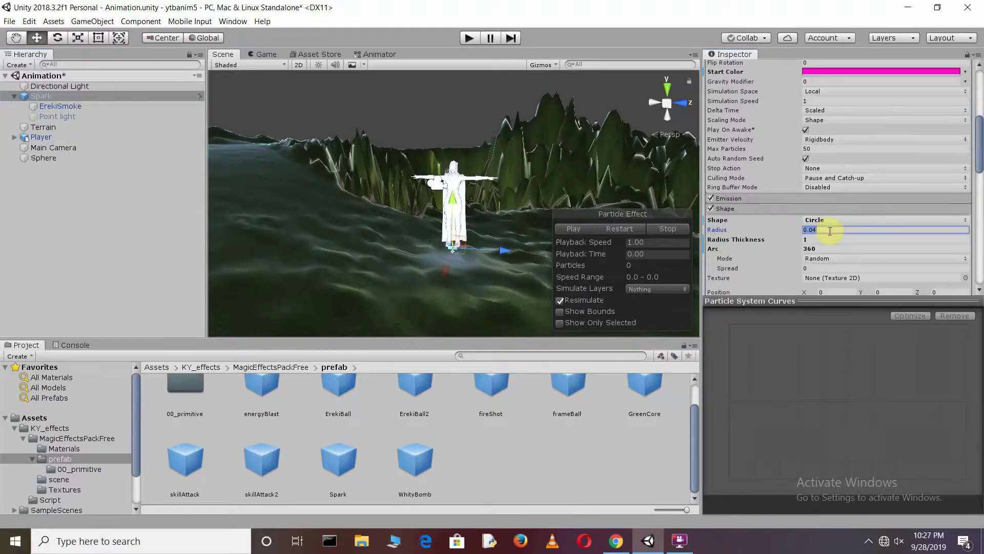
{"action": "key", "text": "BackSpace"}
{"action": "left_click", "coordinate": [609, 230]}
{"action": "left_click", "coordinate": [469, 38]}
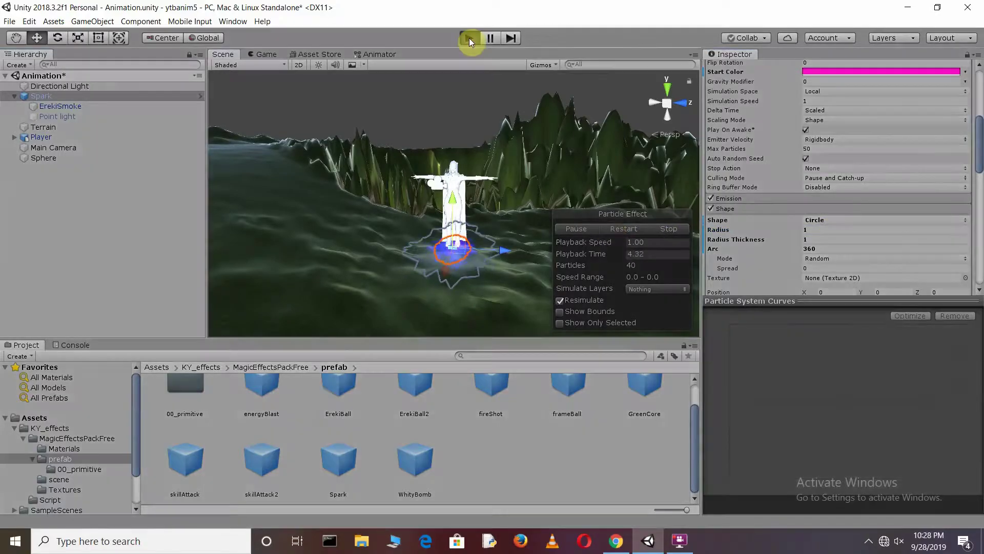
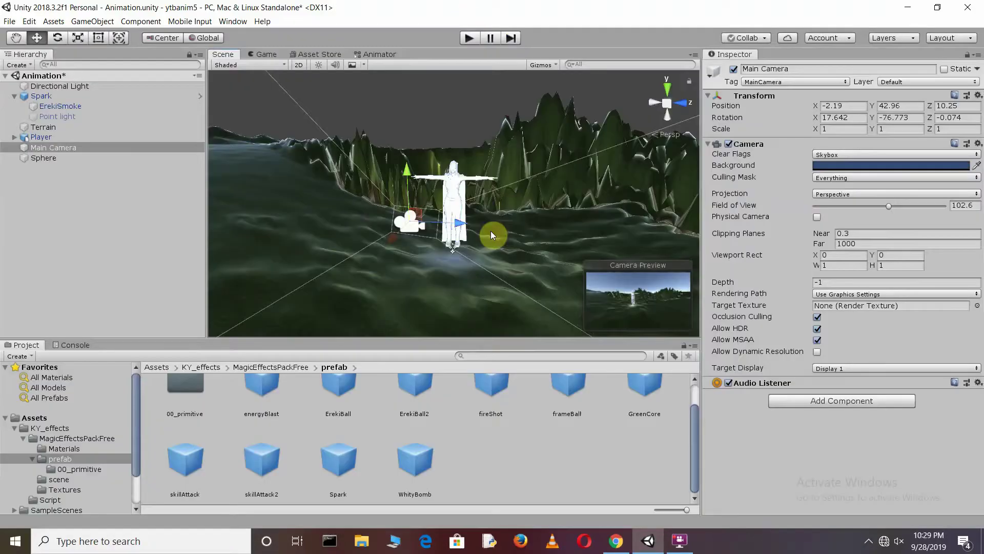
Step: Select Spark and run the scene to see its blue glow at the character's feet
{"action": "left_click", "coordinate": [63, 98]}
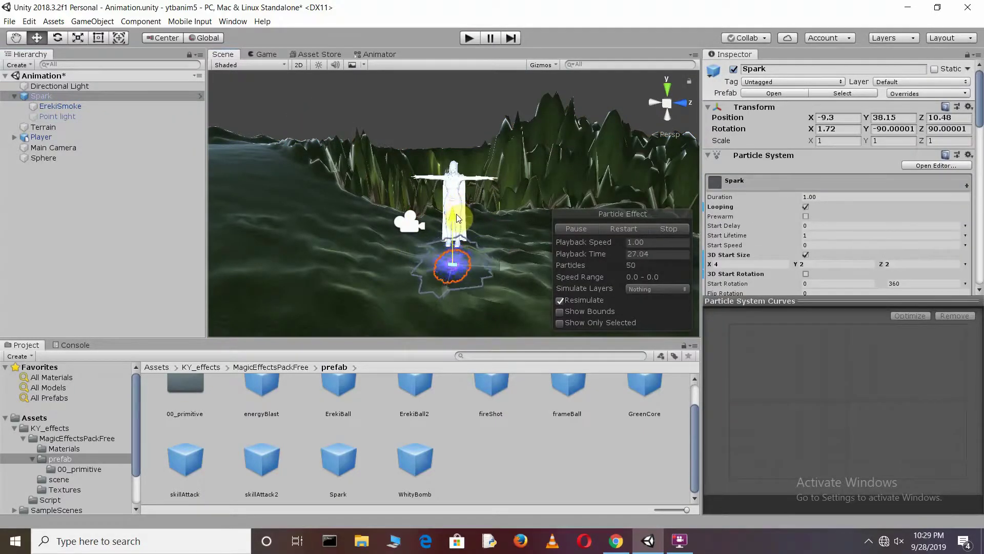
{"action": "left_click", "coordinate": [470, 38]}
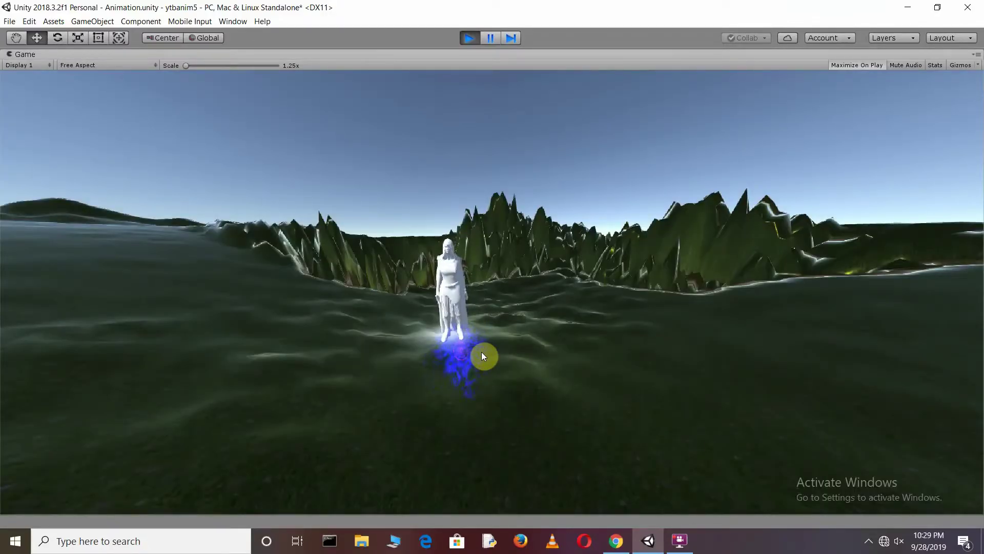
Step: Scale the Spark effect up around the player's feet and check it in Play mode
{"action": "left_click", "coordinate": [462, 358]}
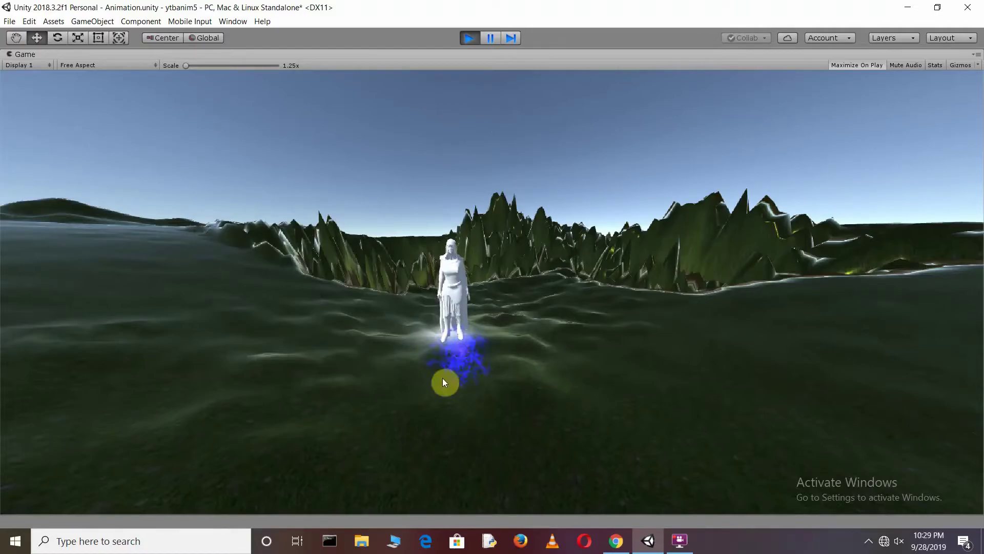
{"action": "left_click", "coordinate": [467, 38]}
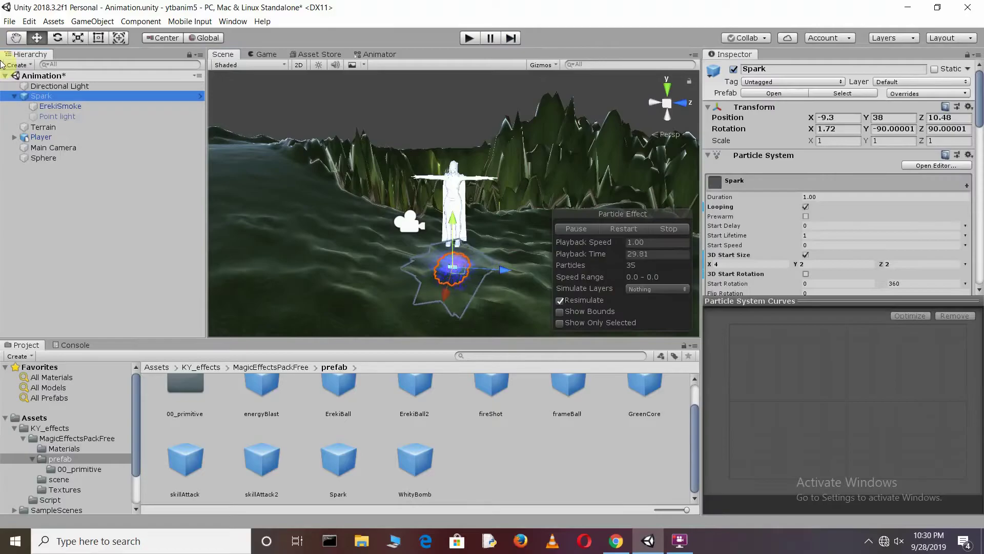
{"action": "left_click", "coordinate": [77, 37]}
{"action": "left_click_drag", "start_coordinate": [444, 271], "coordinate": [631, 226]}
{"action": "left_click", "coordinate": [465, 38]}
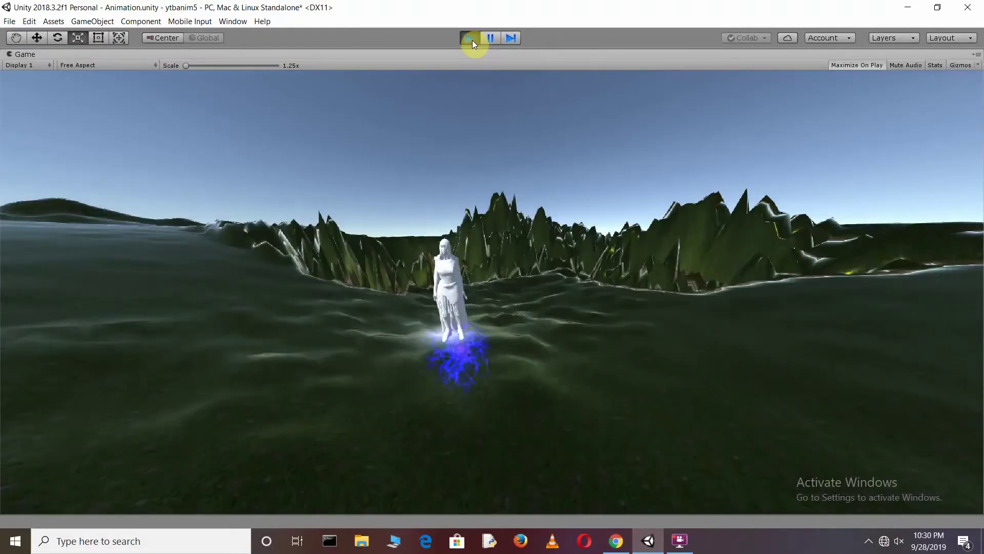
{"action": "left_click", "coordinate": [473, 40]}
Step: Enlarge Spark further to a uniform 130.864 scale and preview it again
{"action": "left_click", "coordinate": [78, 37]}
{"action": "left_click_drag", "start_coordinate": [451, 262], "coordinate": [538, 261]}
{"action": "left_click_drag", "start_coordinate": [456, 261], "coordinate": [478, 219]}
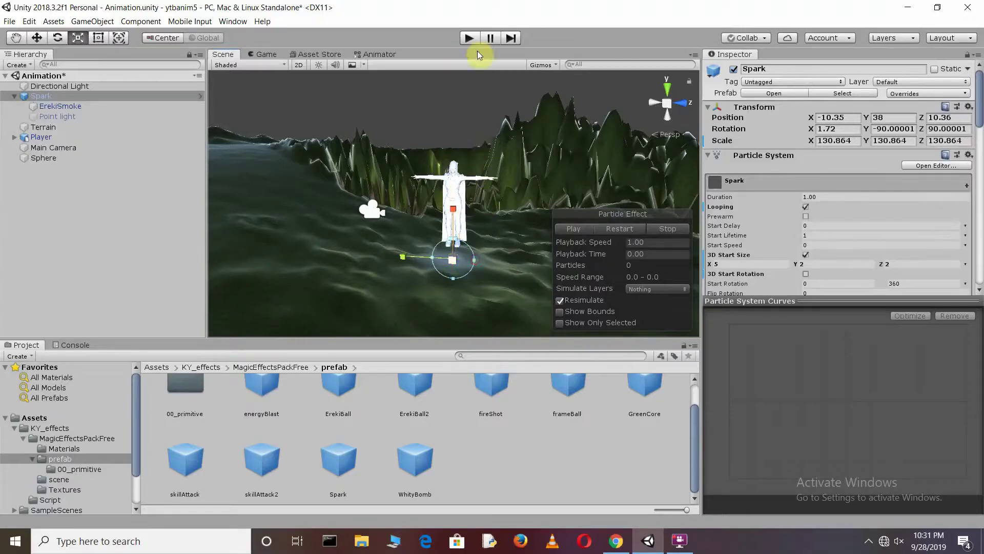
{"action": "left_click", "coordinate": [466, 39]}
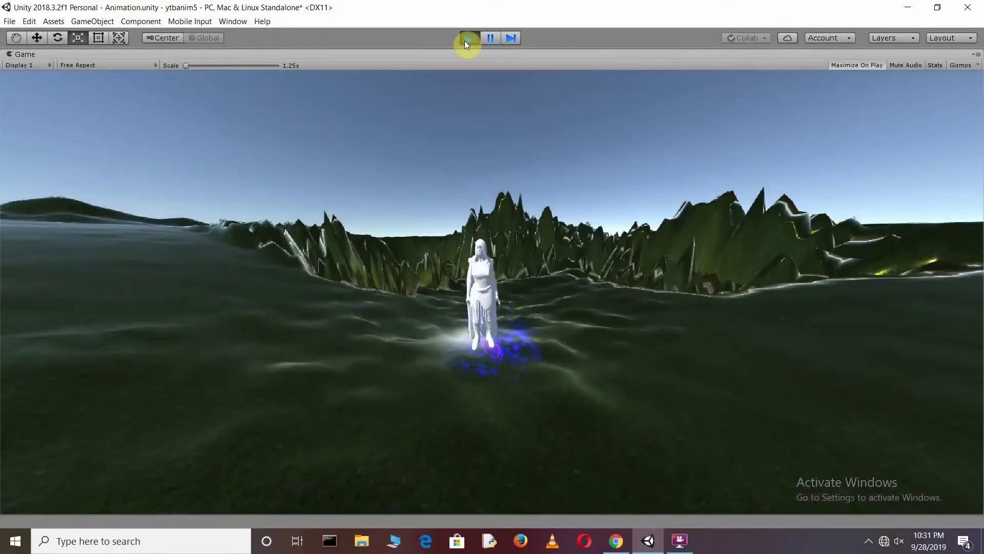
{"action": "left_click", "coordinate": [465, 40]}
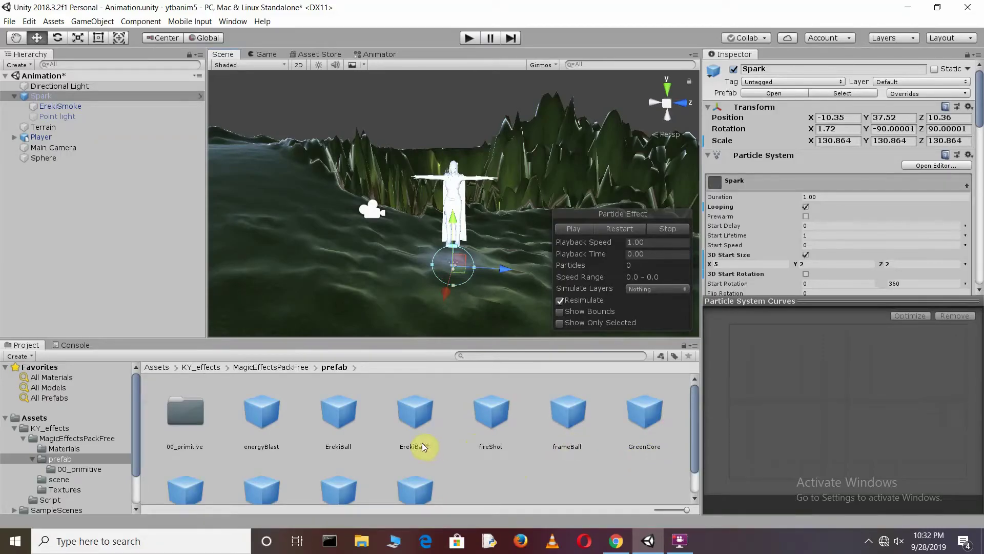
Step: Place an ErekiBall effect at the player's feet and toggle its Looping
{"action": "left_click", "coordinate": [344, 419]}
{"action": "left_click_drag", "start_coordinate": [344, 419], "coordinate": [447, 259]}
{"action": "left_click", "coordinate": [806, 207]}
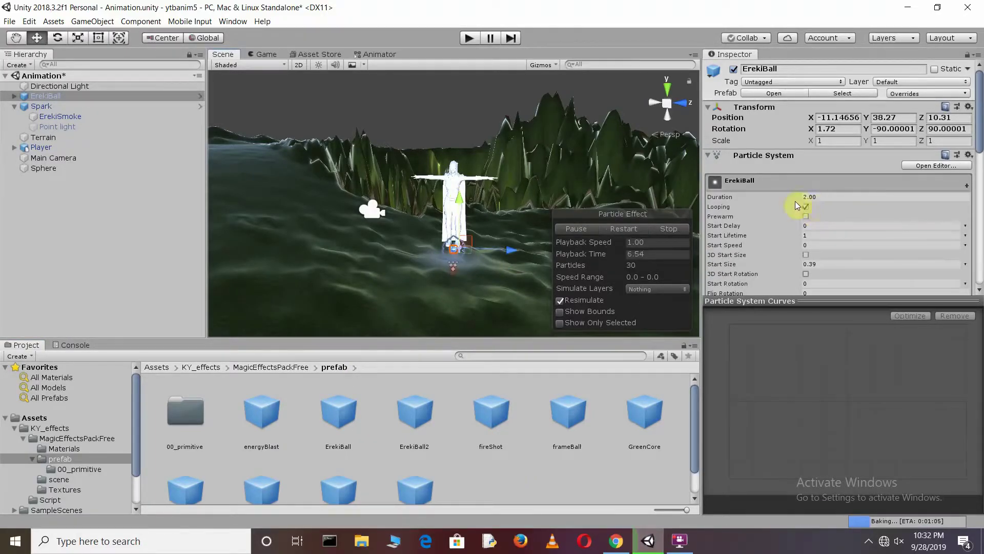
Step: Adjust ErekiBall's Start Color and preview both effects in Play mode
{"action": "scroll", "coordinate": [888, 227], "scroll_direction": "down", "scroll_amount": 3}
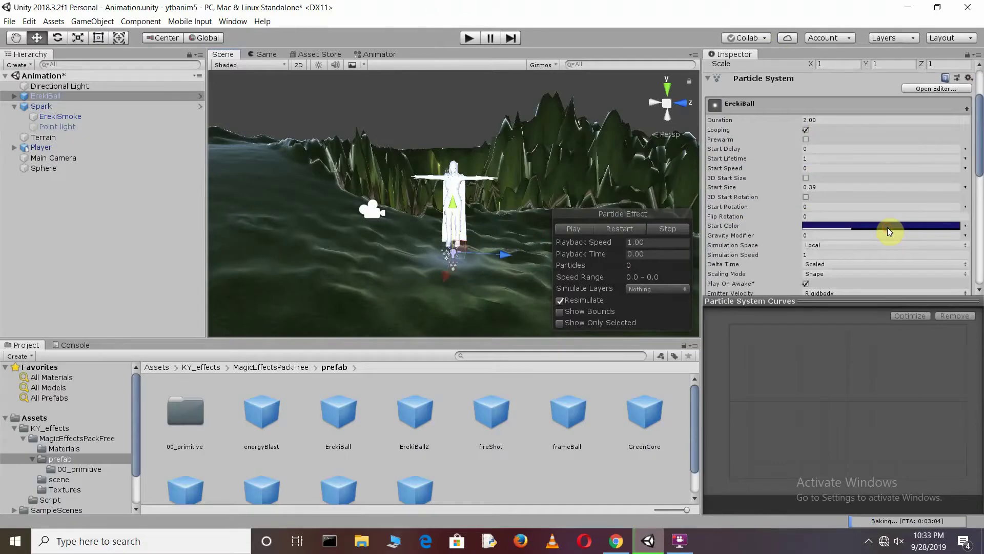
{"action": "left_click", "coordinate": [866, 226]}
{"action": "left_click", "coordinate": [612, 250]}
{"action": "left_click", "coordinate": [651, 281]}
{"action": "left_click", "coordinate": [644, 299]}
{"action": "left_click", "coordinate": [616, 248]}
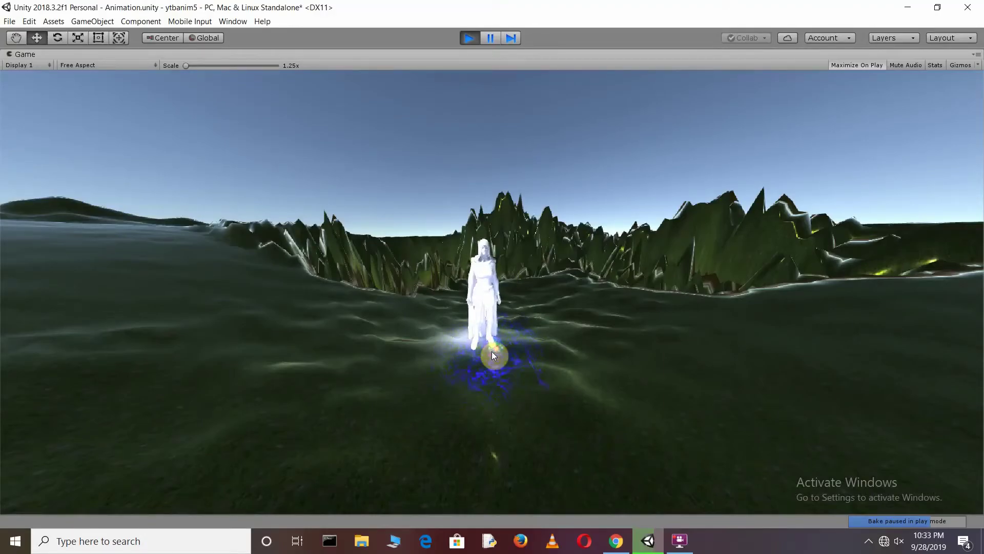
{"action": "left_click", "coordinate": [469, 38]}
Step: Collapse Spark and nest it under the Sphere object in the Hierarchy
{"action": "left_click", "coordinate": [18, 109]}
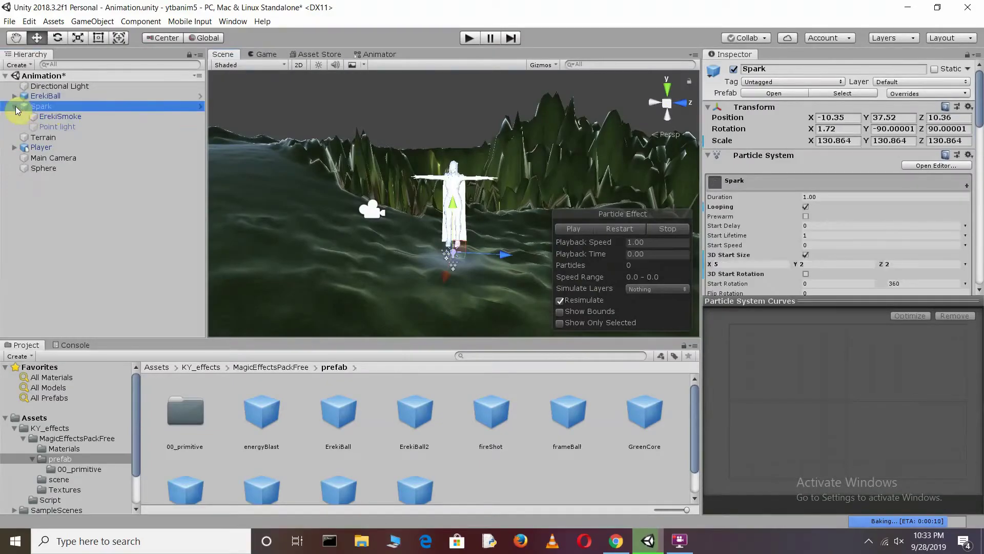
{"action": "left_click", "coordinate": [15, 106]}
{"action": "left_click_drag", "start_coordinate": [44, 106], "coordinate": [53, 150]}
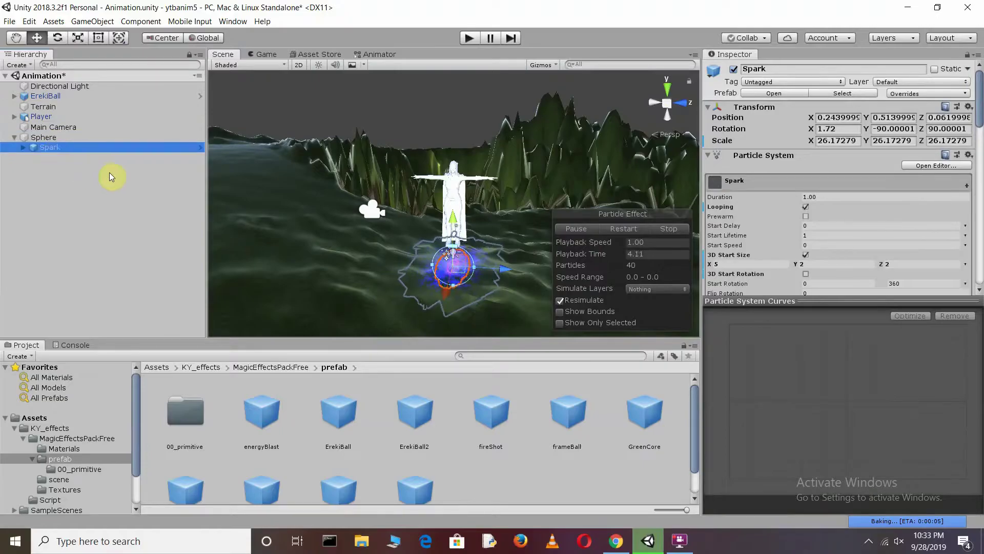
Step: Set ErekiBall's particle Render Mode to Mesh
{"action": "left_click", "coordinate": [44, 96]}
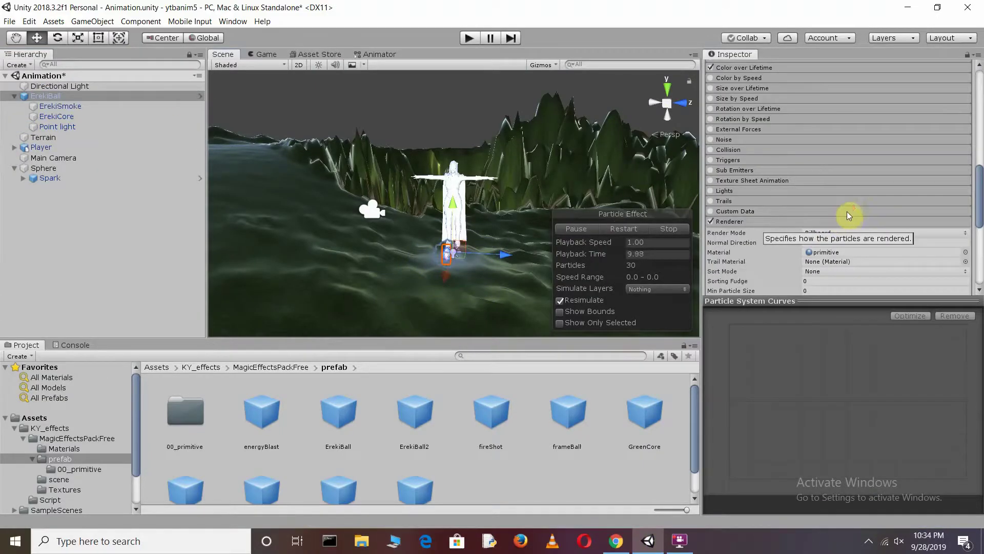
{"action": "scroll", "coordinate": [848, 207], "scroll_direction": "down", "scroll_amount": 2}
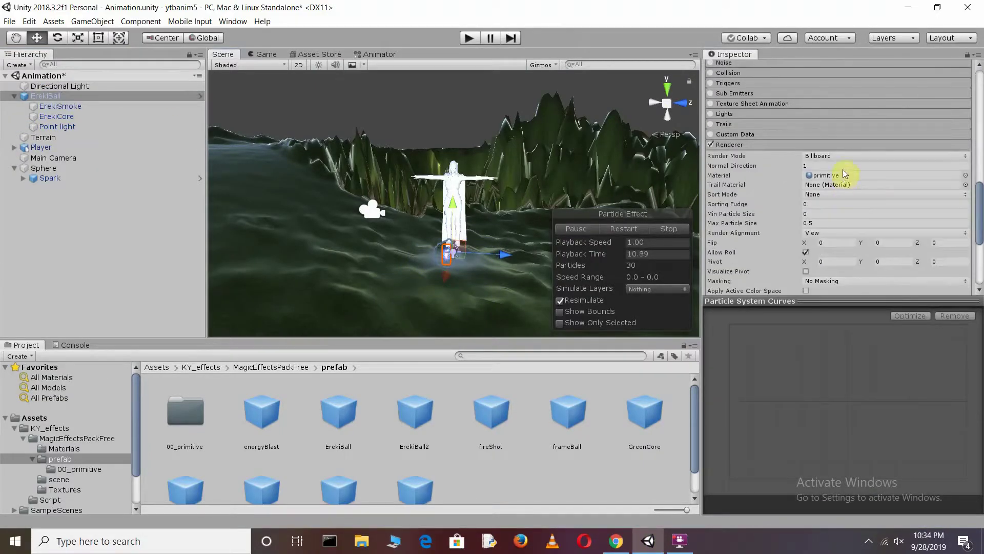
{"action": "left_click", "coordinate": [841, 156]}
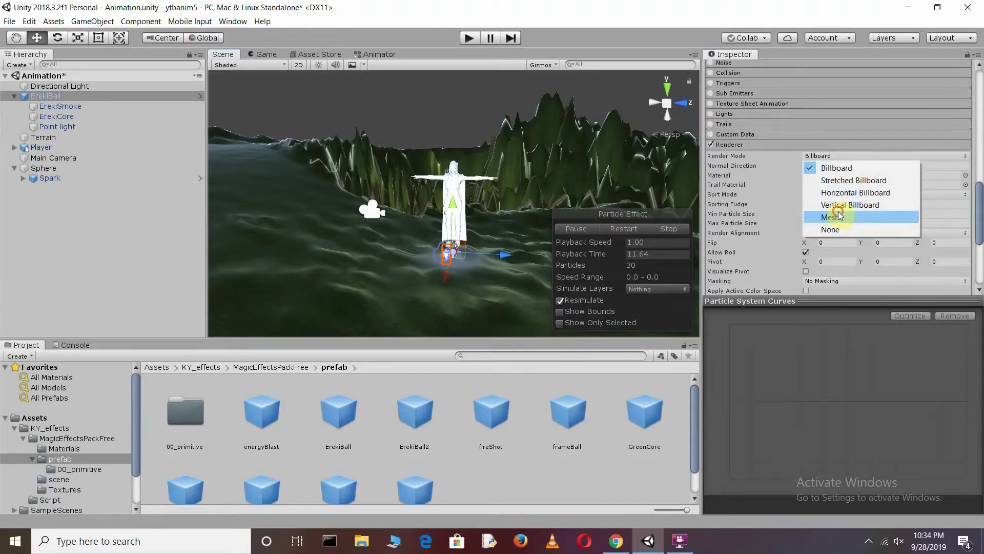
{"action": "left_click", "coordinate": [840, 216]}
Step: Make ErekiBall emit from a Box shape and restart the preview
{"action": "scroll", "coordinate": [839, 212], "scroll_direction": "up", "scroll_amount": 10}
{"action": "left_click", "coordinate": [841, 143]}
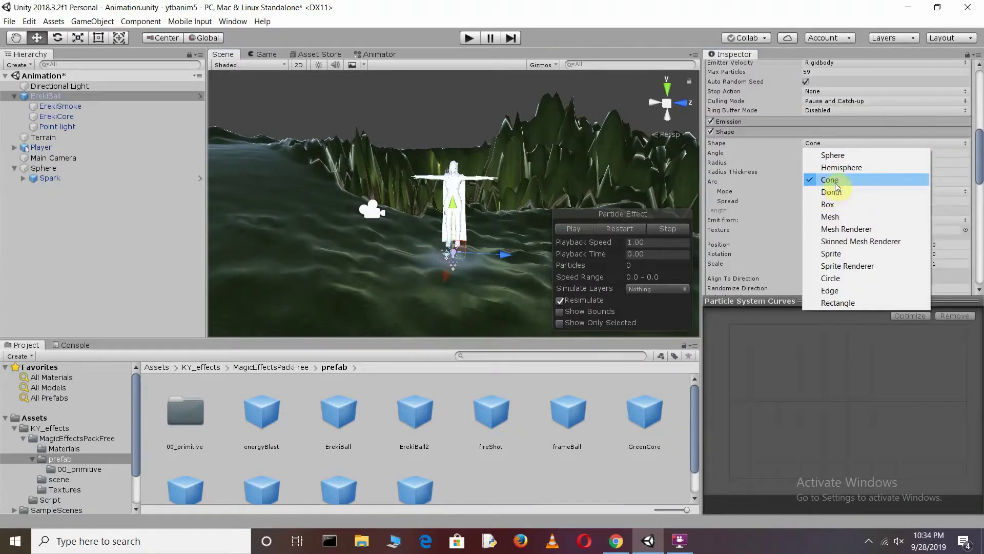
{"action": "left_click", "coordinate": [836, 203]}
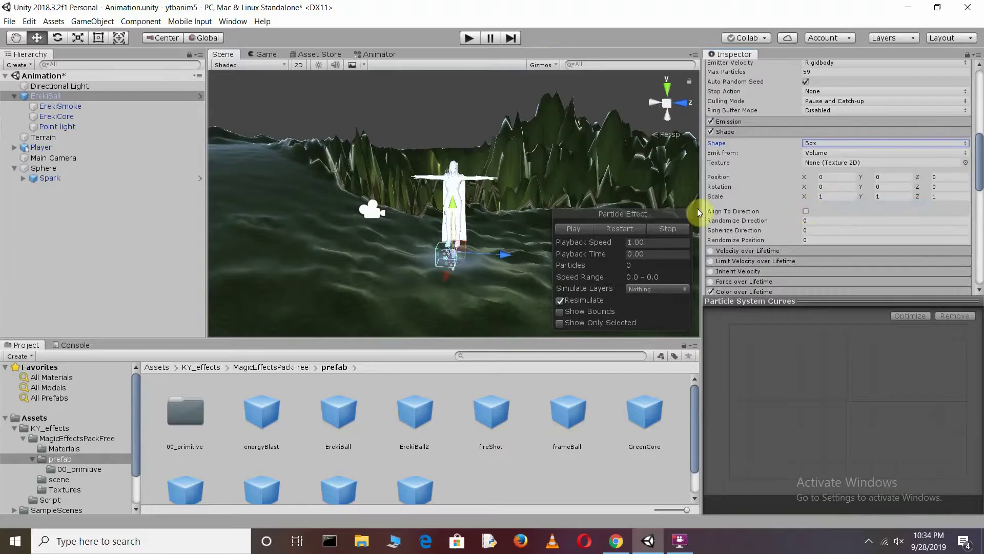
{"action": "left_click", "coordinate": [623, 227]}
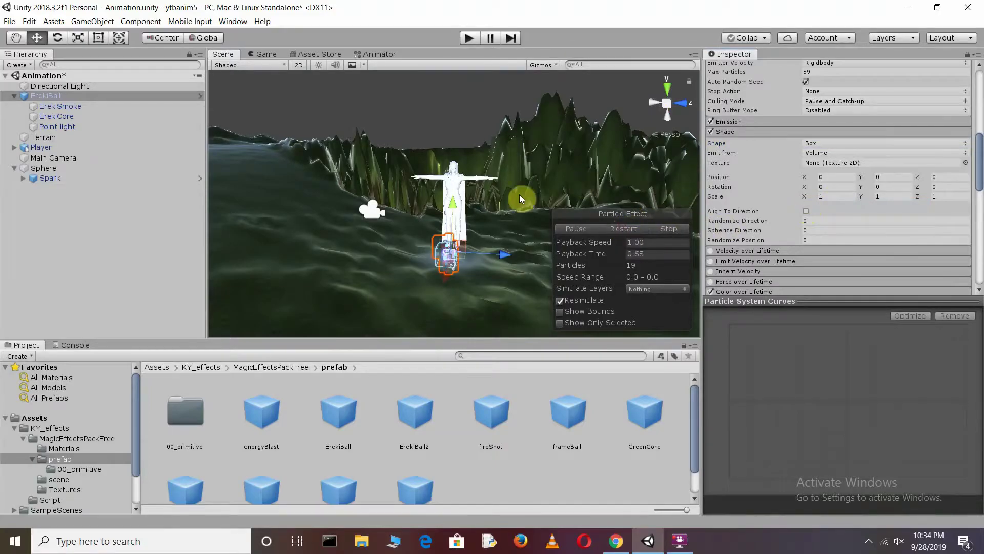
Step: Scale ErekiBall uniformly to 1.227 on all axes
{"action": "left_click", "coordinate": [49, 97]}
{"action": "left_click", "coordinate": [85, 39]}
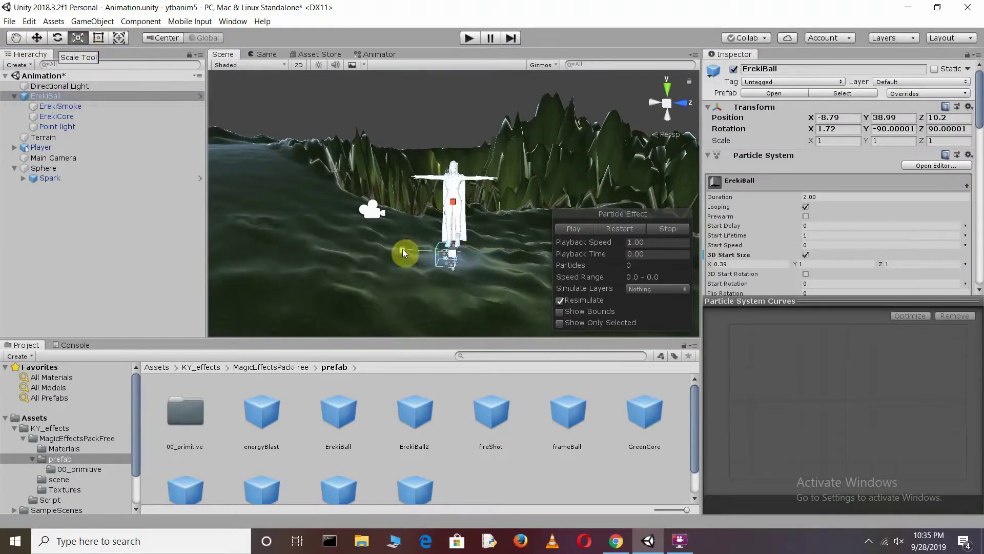
{"action": "left_click_drag", "start_coordinate": [452, 254], "coordinate": [497, 247]}
Step: Enable 3D Start Size on ErekiSmoke with X 3, Y 2, Z 2
{"action": "key", "text": "w"}
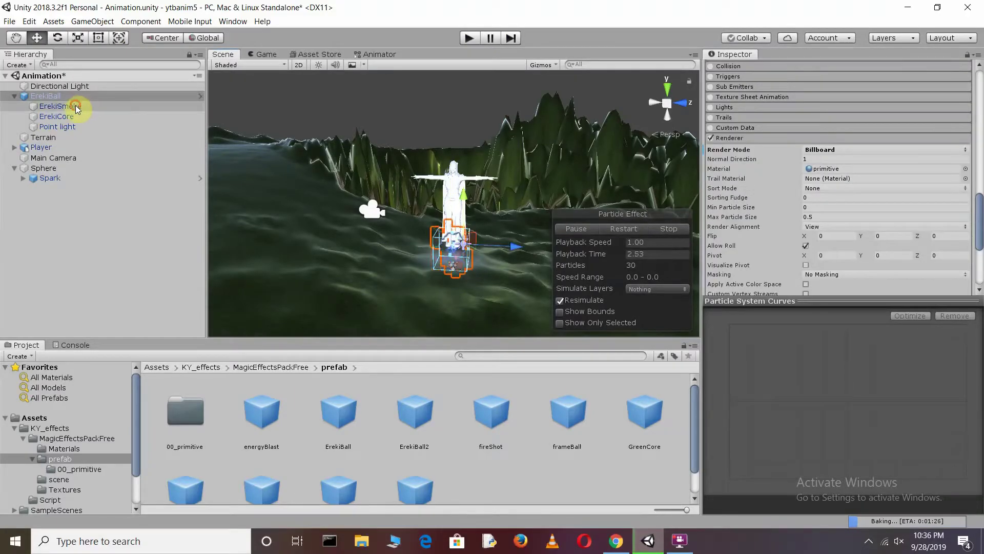
{"action": "left_click", "coordinate": [75, 105]}
{"action": "scroll", "coordinate": [792, 164], "scroll_direction": "up", "scroll_amount": 10}
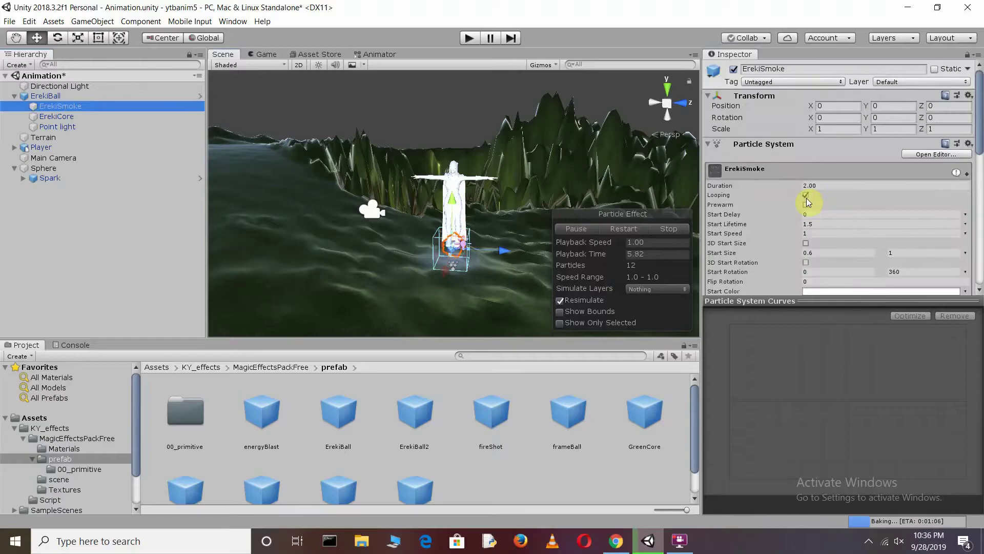
{"action": "left_click", "coordinate": [806, 197]}
{"action": "left_click", "coordinate": [806, 197]}
{"action": "scroll", "coordinate": [807, 197], "scroll_direction": "down", "scroll_amount": 3}
{"action": "left_click", "coordinate": [806, 166]}
{"action": "left_click", "coordinate": [736, 175]}
{"action": "type", "text": "2"}
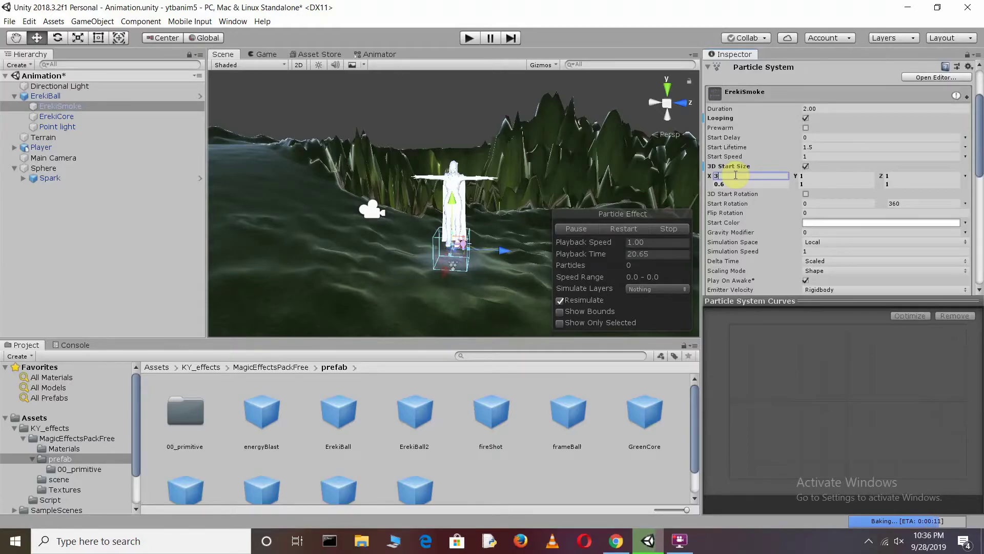
{"action": "left_click", "coordinate": [808, 175]}
Step: Give ErekiSmoke an orange Start Color and run the scene with Ctrl+P
{"action": "left_click", "coordinate": [863, 222]}
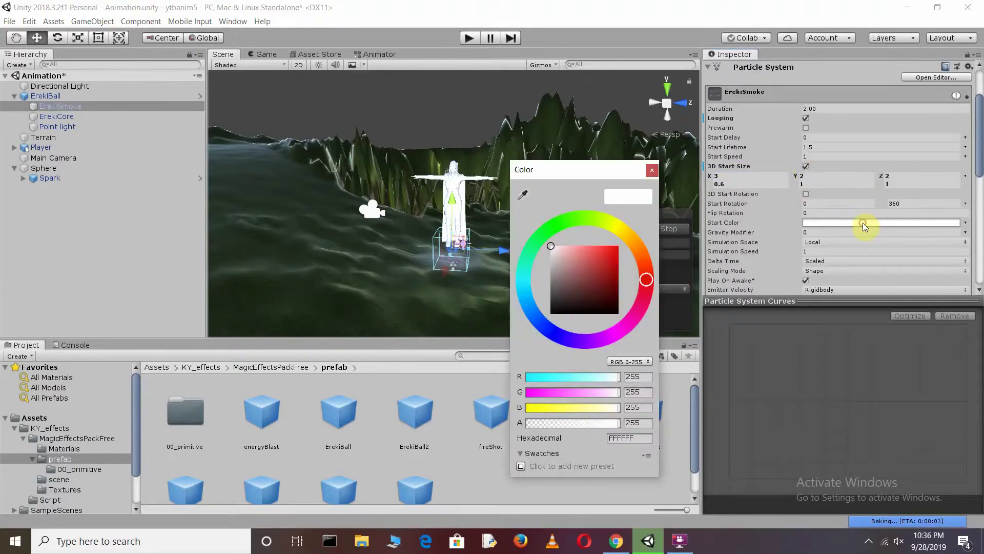
{"action": "left_click", "coordinate": [602, 262]}
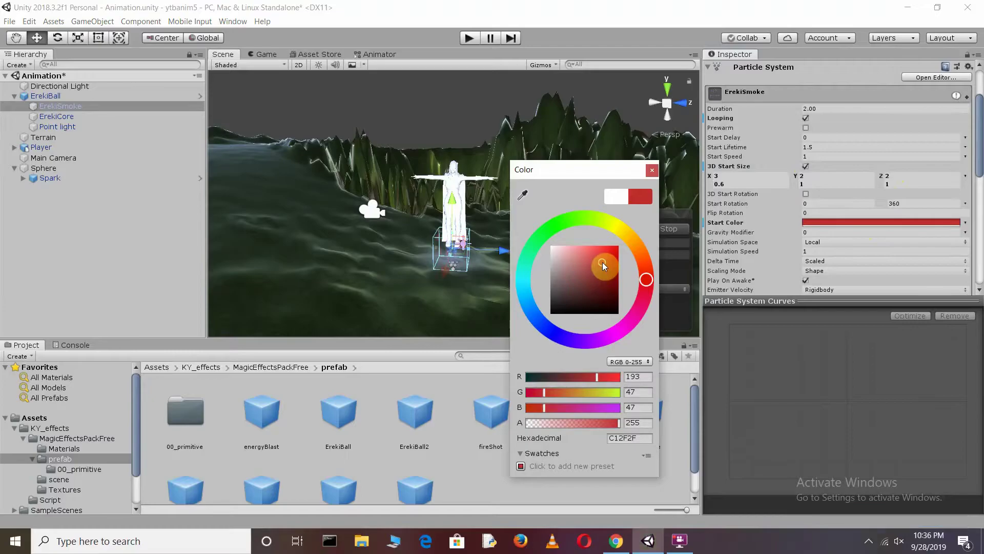
{"action": "left_click_drag", "start_coordinate": [602, 263], "coordinate": [616, 252]}
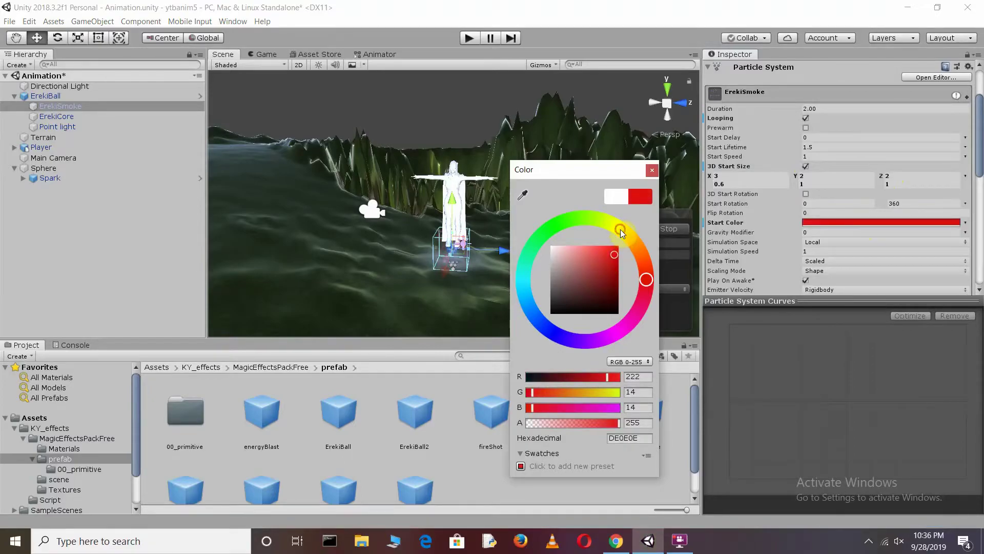
{"action": "left_click", "coordinate": [621, 229]}
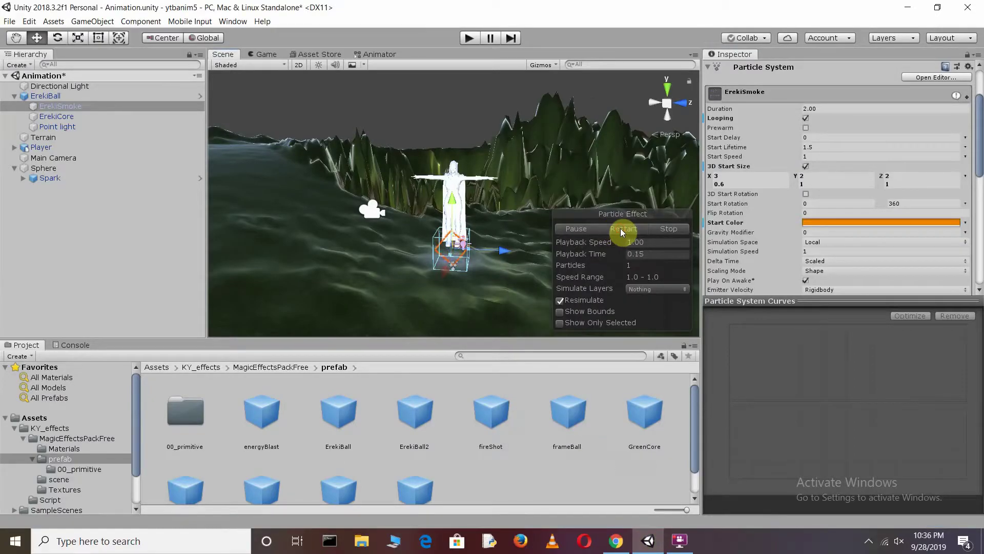
{"action": "key", "text": "ctrl+p"}
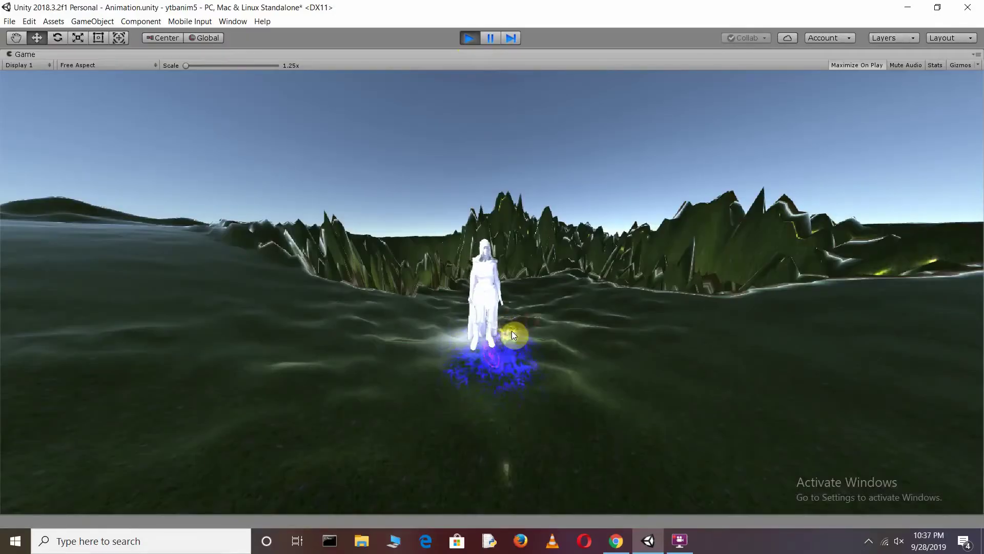
Step: Give ErekiCore a light-blue start colour (08C0F1) and a Sphere emitter shape
{"action": "left_click", "coordinate": [469, 34]}
{"action": "left_click_drag", "start_coordinate": [601, 260], "coordinate": [615, 253]}
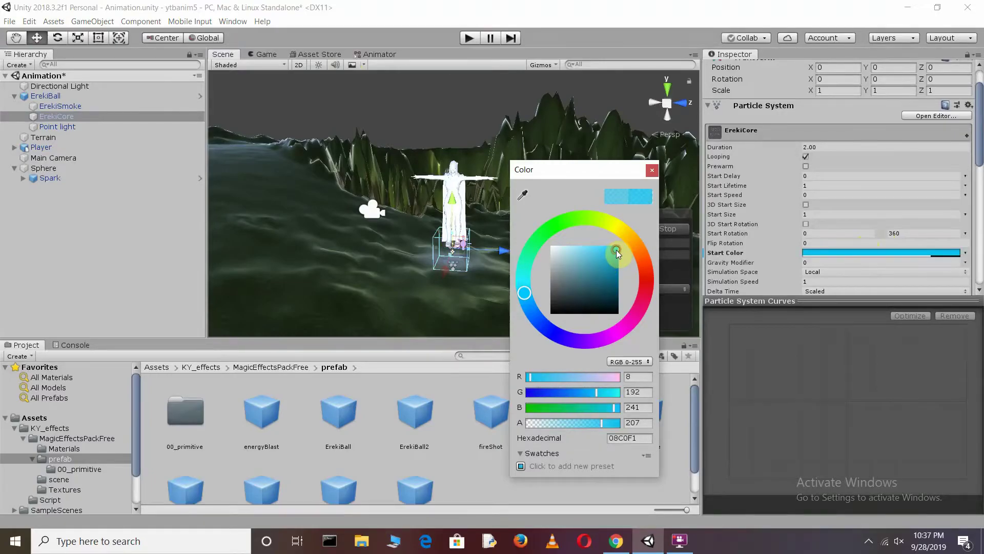
{"action": "scroll", "coordinate": [759, 156], "scroll_direction": "down", "scroll_amount": 10}
{"action": "left_click", "coordinate": [760, 156]}
{"action": "left_click", "coordinate": [851, 170]}
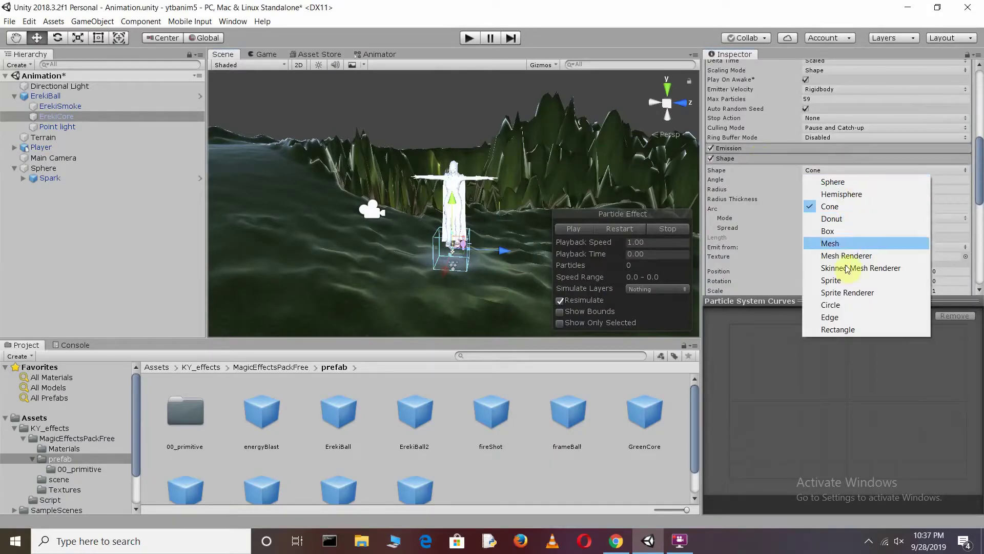
{"action": "left_click", "coordinate": [857, 182]}
{"action": "left_click", "coordinate": [619, 229]}
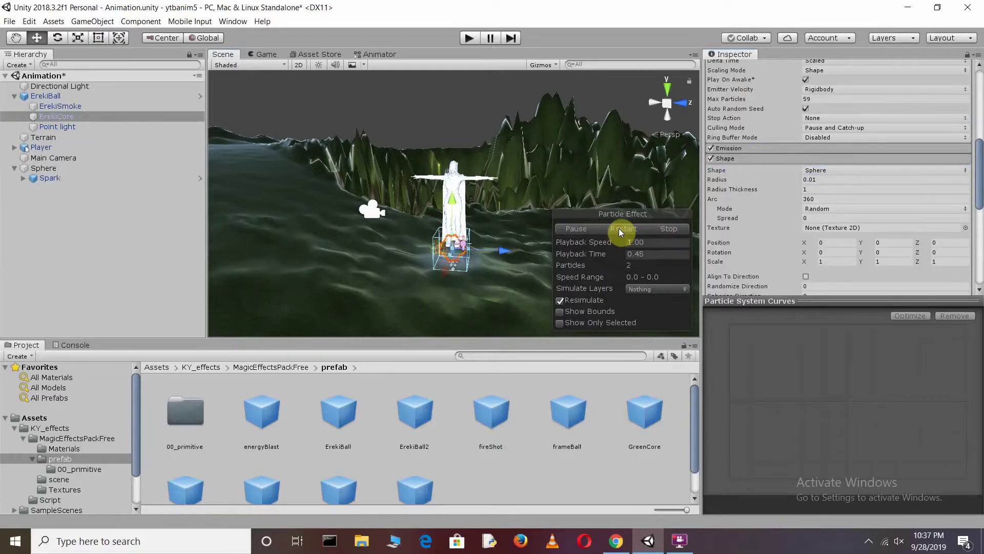
Step: Switch ErekiSmoke's emitter shape to Sphere and preview it in Play mode
{"action": "left_click", "coordinate": [62, 108]}
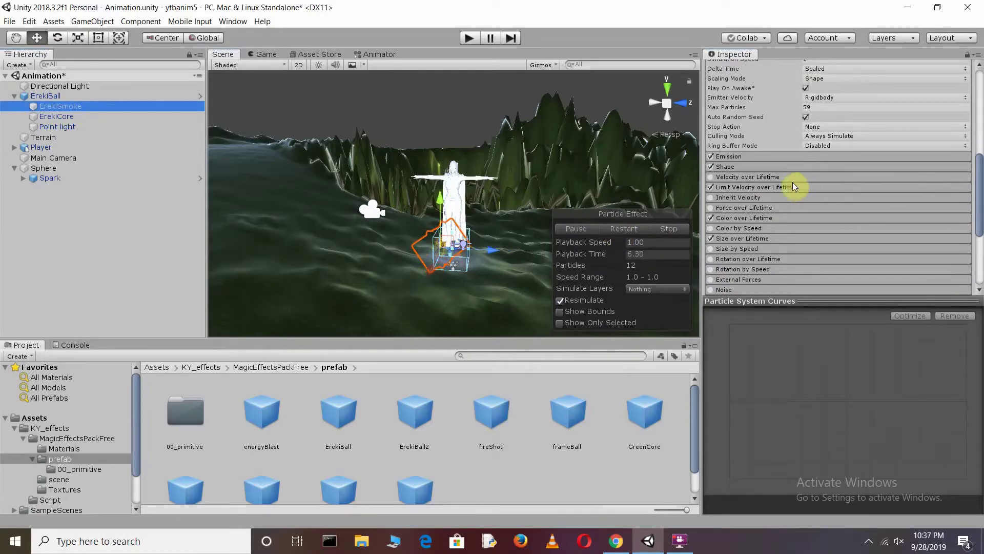
{"action": "left_click", "coordinate": [736, 167]}
{"action": "left_click", "coordinate": [848, 178]}
{"action": "left_click", "coordinate": [845, 184]}
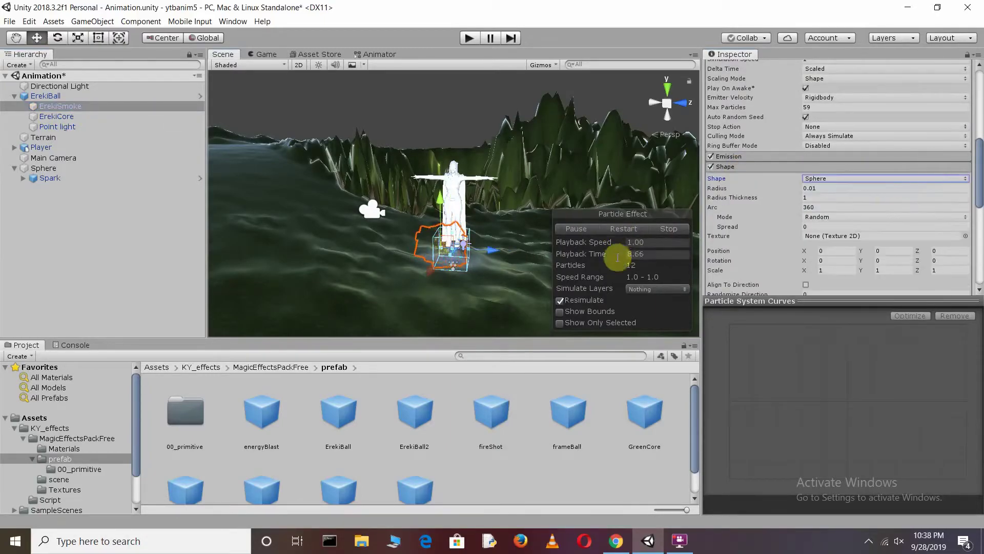
{"action": "left_click", "coordinate": [619, 229]}
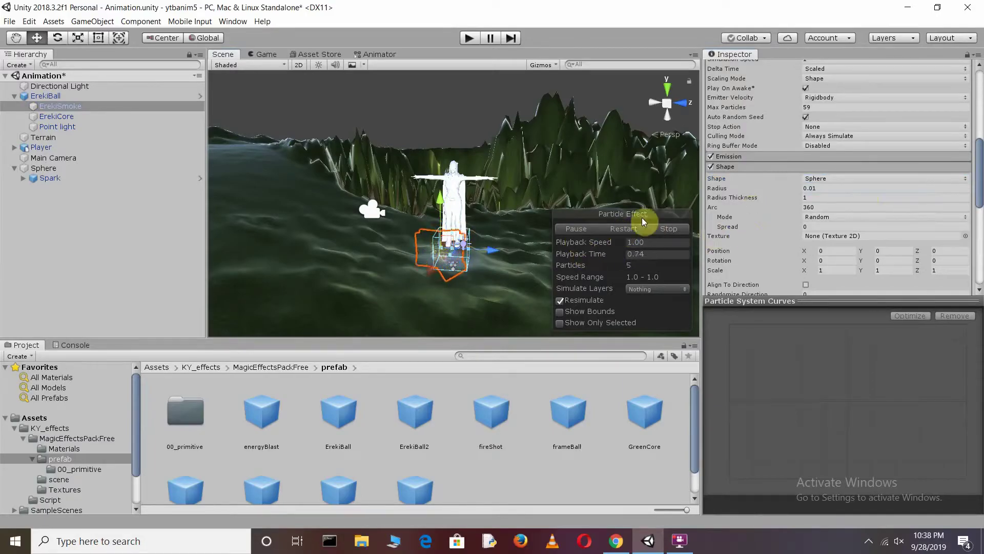
{"action": "left_click", "coordinate": [471, 39]}
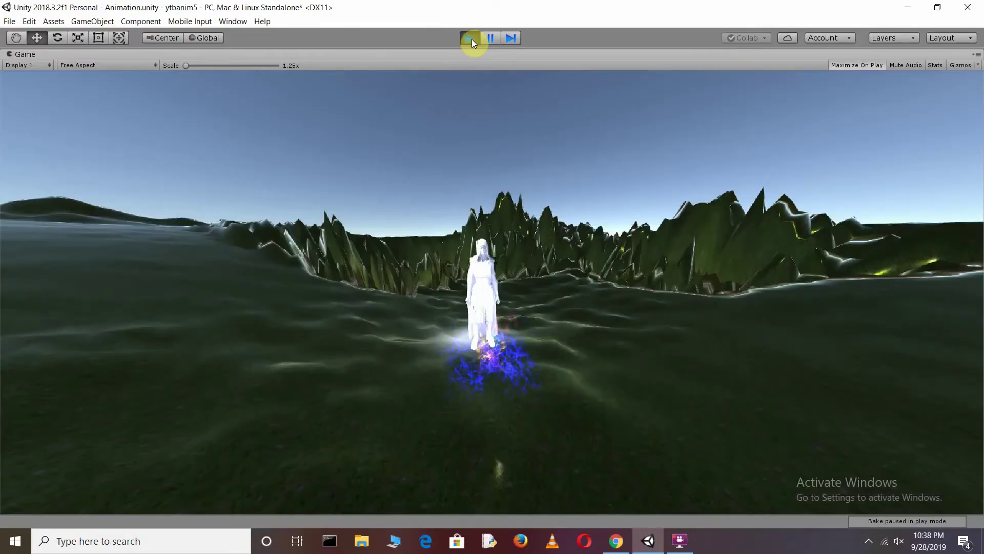
{"action": "left_click", "coordinate": [472, 39]}
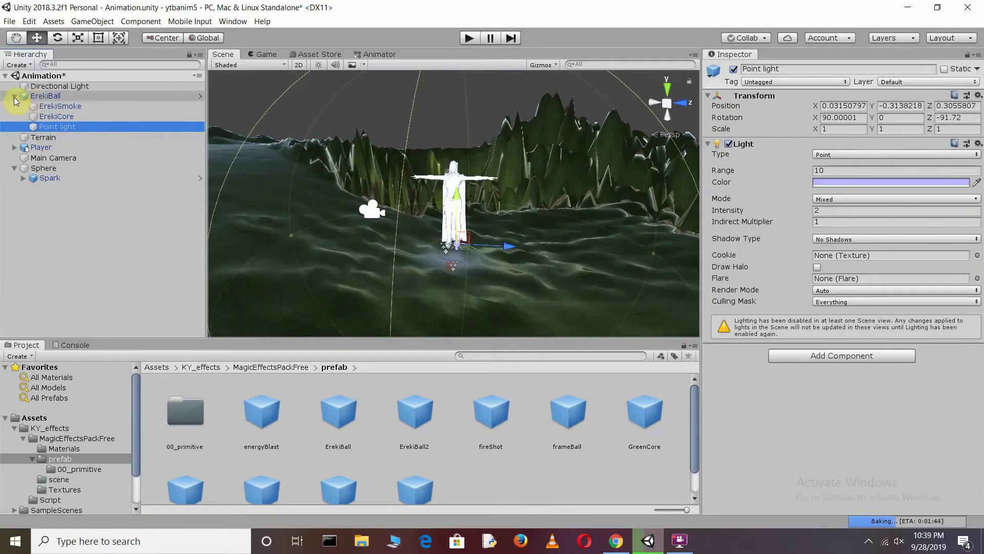
Step: Nest ErekiBall under Sphere alongside Spark, then select the GreenCore prefab
{"action": "left_click", "coordinate": [13, 97]}
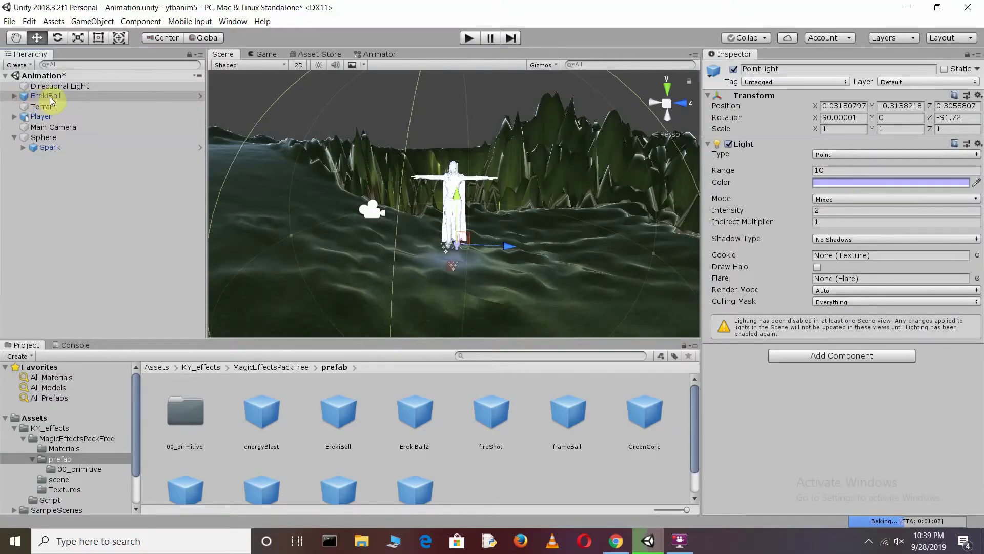
{"action": "left_click", "coordinate": [51, 96]}
{"action": "left_click_drag", "start_coordinate": [51, 96], "coordinate": [57, 140]}
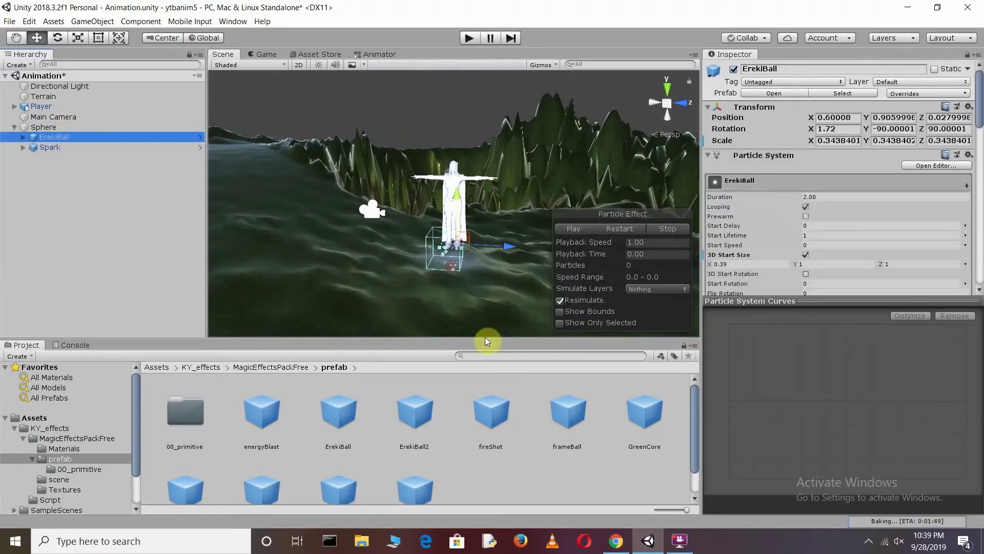
{"action": "left_click", "coordinate": [645, 422]}
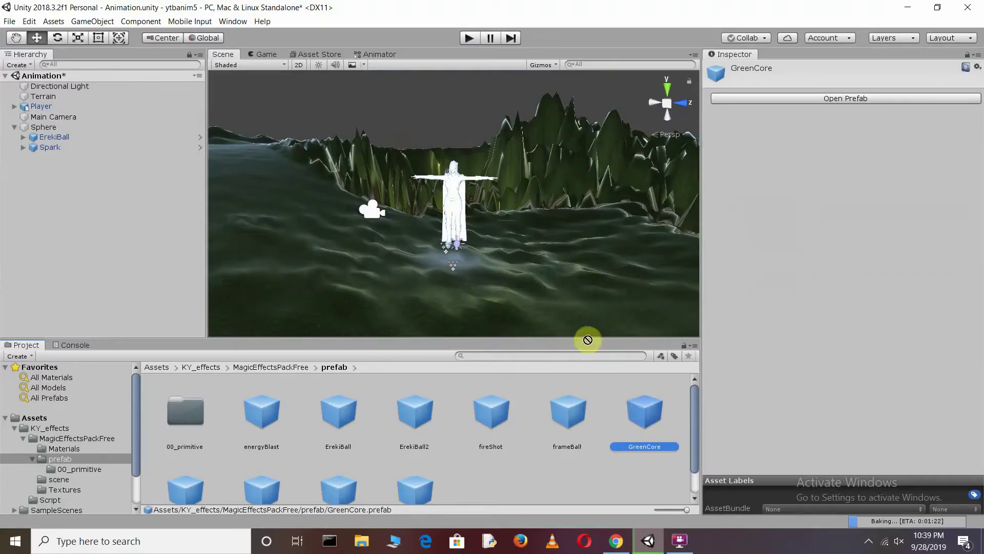
Step: Place GreenCore at the player's feet, enable Looping, and preview it in Play mode
{"action": "left_click_drag", "start_coordinate": [493, 248], "coordinate": [449, 223]}
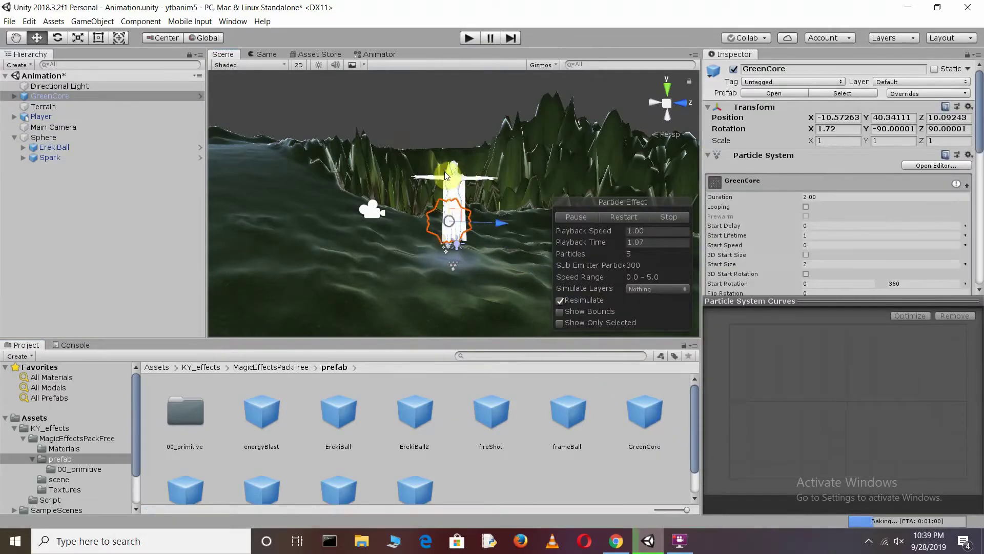
{"action": "left_click_drag", "start_coordinate": [449, 174], "coordinate": [451, 187]}
{"action": "left_click_drag", "start_coordinate": [442, 253], "coordinate": [464, 250]}
{"action": "left_click", "coordinate": [806, 207]}
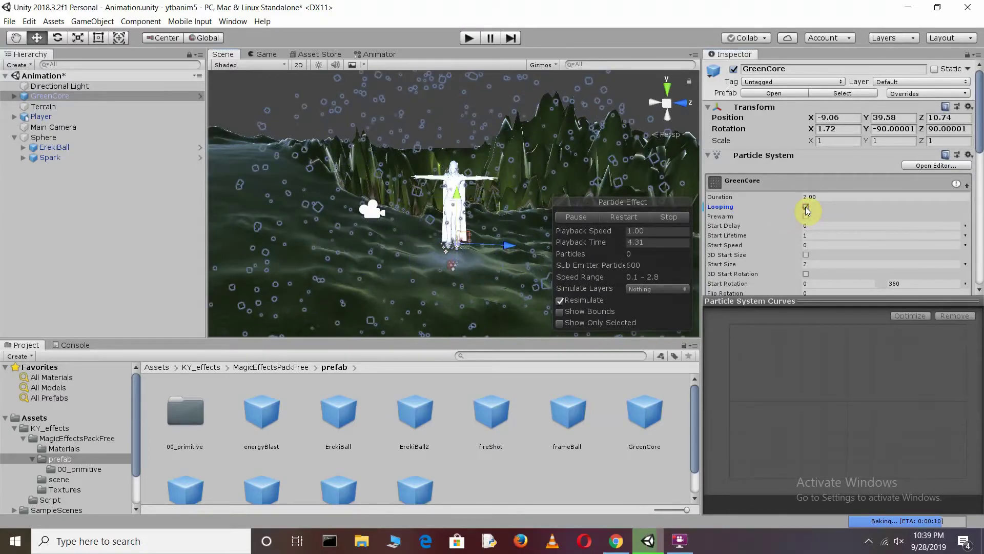
{"action": "left_click", "coordinate": [619, 217]}
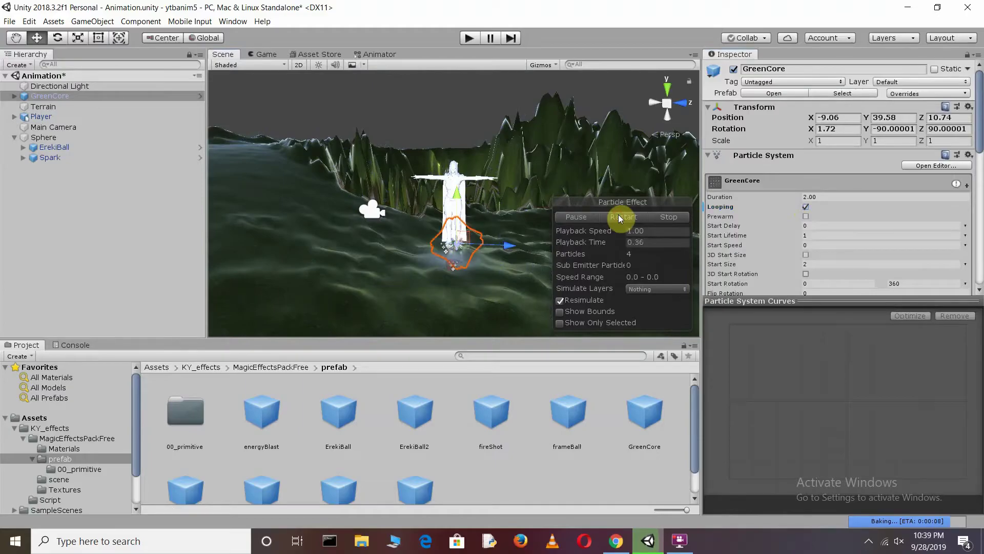
{"action": "left_click", "coordinate": [469, 38]}
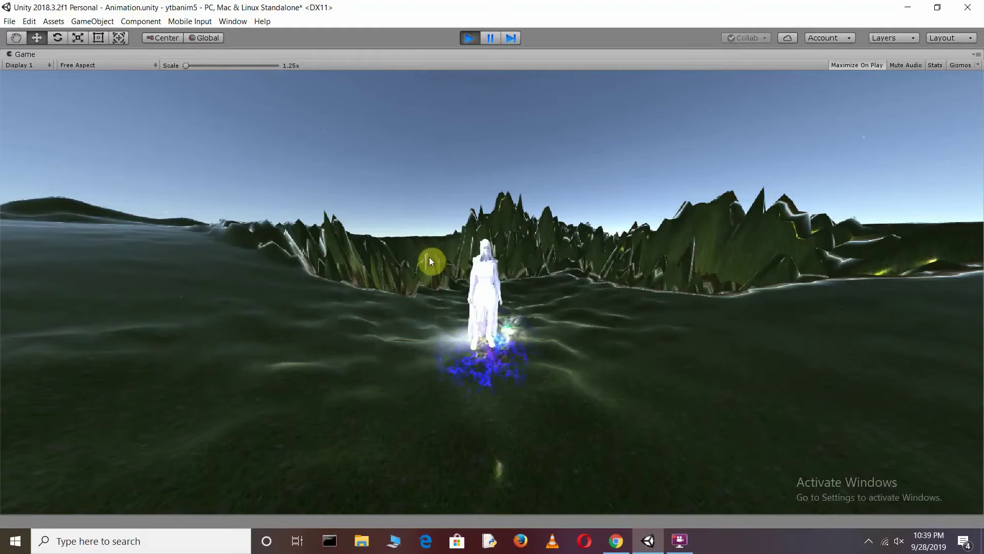
{"action": "left_click", "coordinate": [472, 38]}
Step: Turn on Looping for GreenCore's KYexplosion sub-effect and restart the preview
{"action": "left_click", "coordinate": [14, 96]}
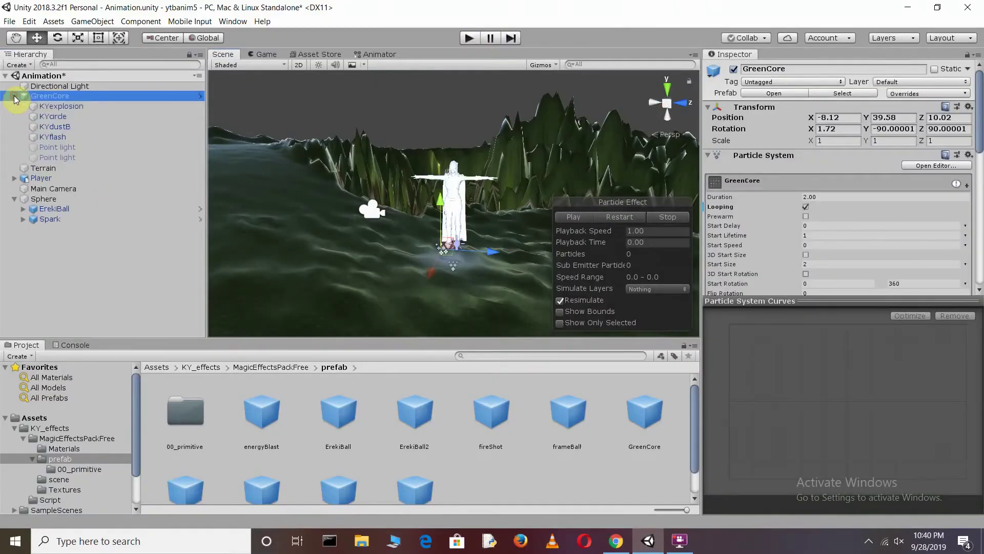
{"action": "left_click", "coordinate": [83, 106]}
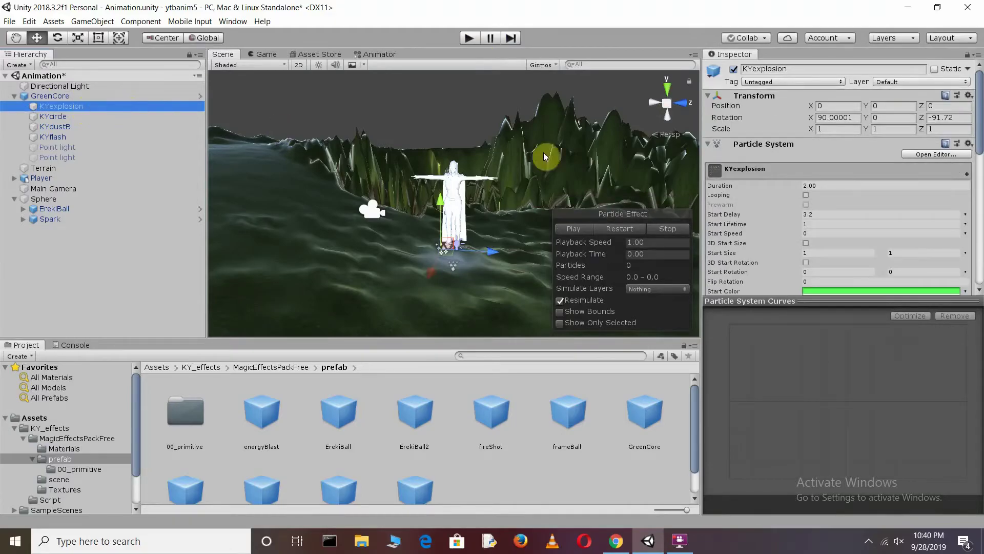
{"action": "scroll", "coordinate": [882, 239], "scroll_direction": "down", "scroll_amount": 3}
{"action": "left_click", "coordinate": [806, 157]}
{"action": "left_click", "coordinate": [625, 229]}
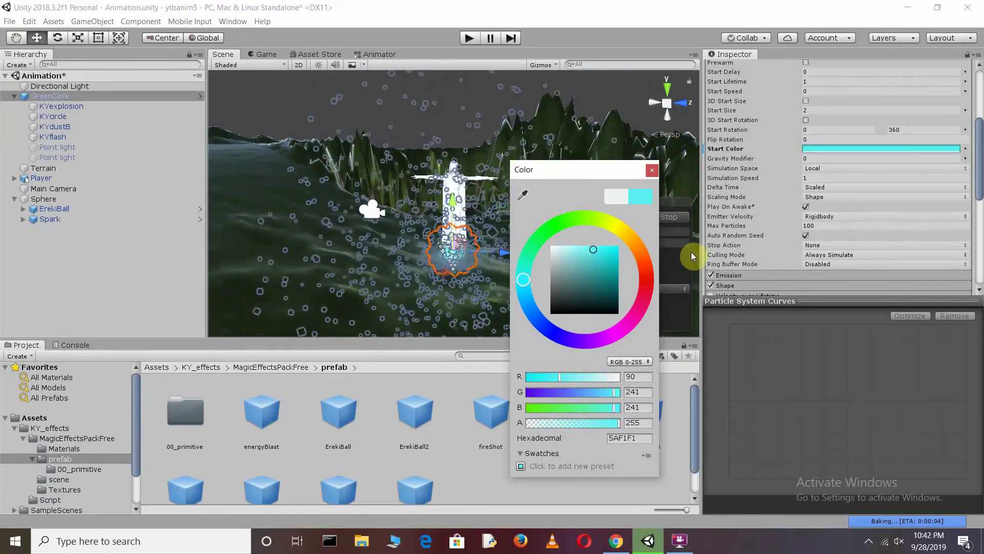
Step: Recolour GreenCore's particles cyan and check the result in Play mode
{"action": "left_click", "coordinate": [74, 106]}
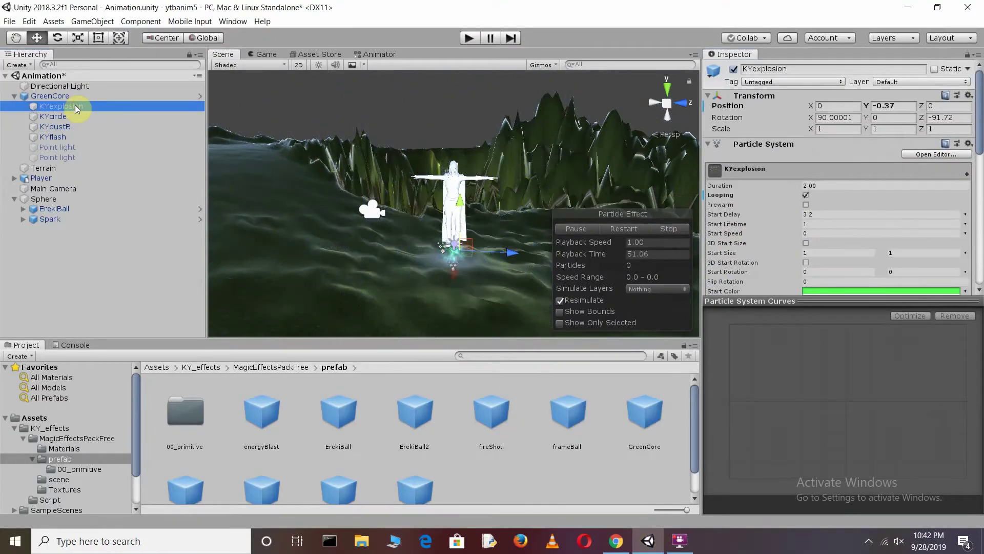
{"action": "scroll", "coordinate": [841, 230], "scroll_direction": "down", "scroll_amount": 2}
{"action": "left_click", "coordinate": [881, 253]}
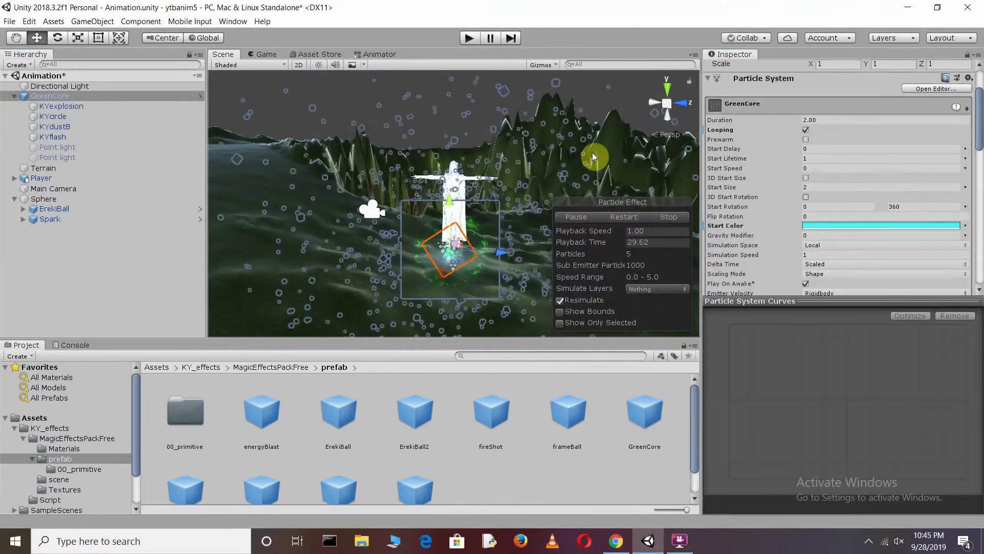
{"action": "left_click", "coordinate": [466, 41]}
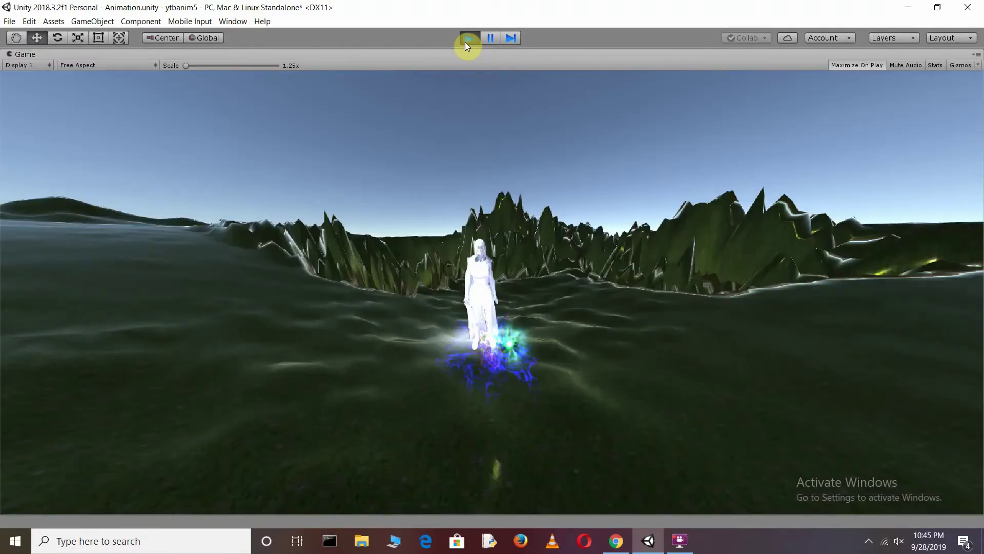
{"action": "left_click", "coordinate": [466, 40]}
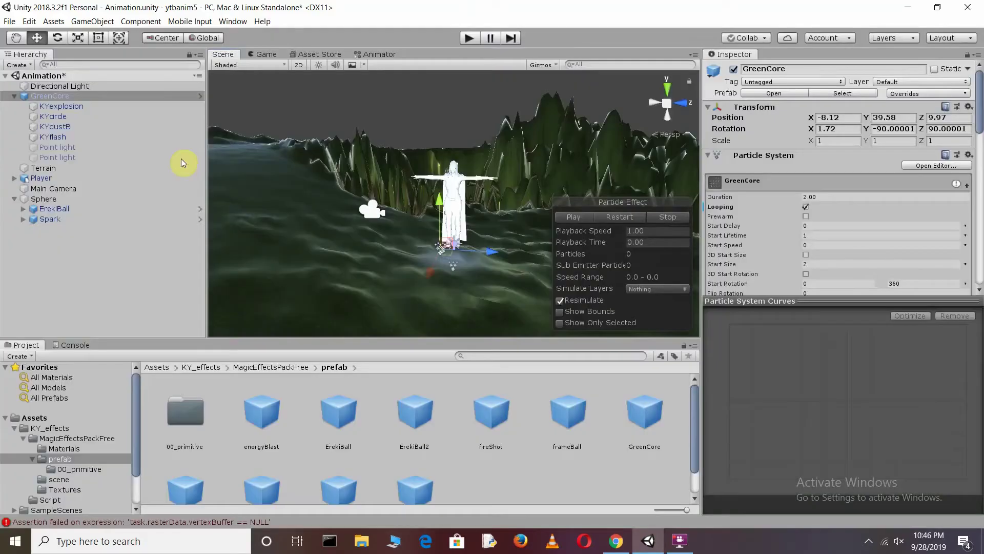
Step: Set KYcircle's start colour to green 15E75D and nest GreenCore under Sphere
{"action": "left_click", "coordinate": [74, 116]}
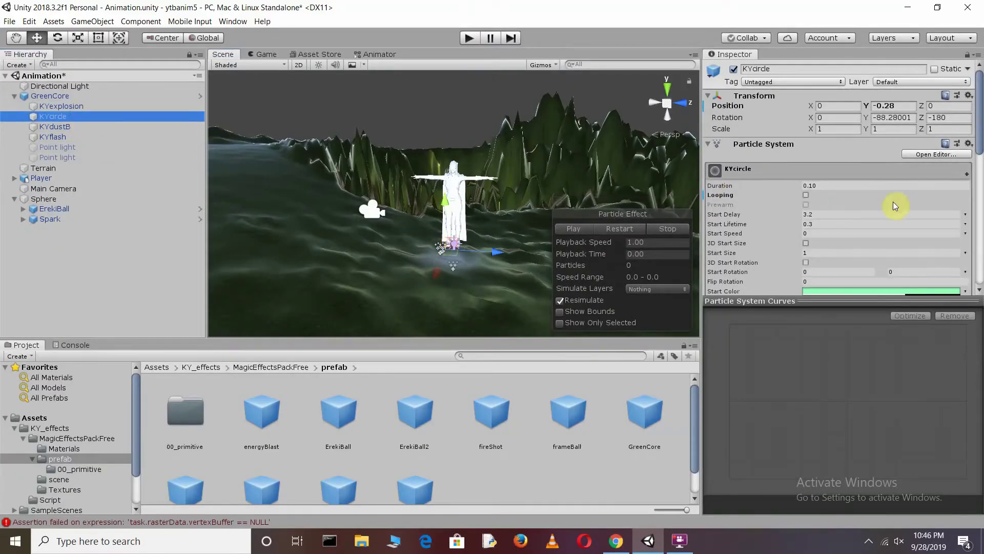
{"action": "scroll", "coordinate": [865, 218], "scroll_direction": "down", "scroll_amount": 2}
{"action": "left_click", "coordinate": [866, 215]}
{"action": "left_click_drag", "start_coordinate": [584, 246], "coordinate": [612, 257]}
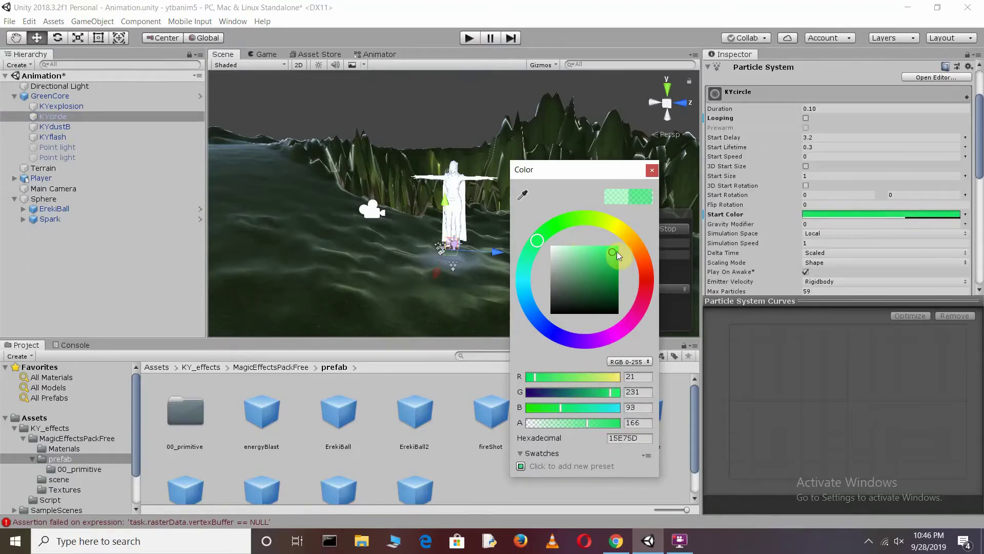
{"action": "left_click", "coordinate": [897, 292]}
{"action": "left_click", "coordinate": [47, 97]}
{"action": "left_click_drag", "start_coordinate": [48, 97], "coordinate": [51, 138]}
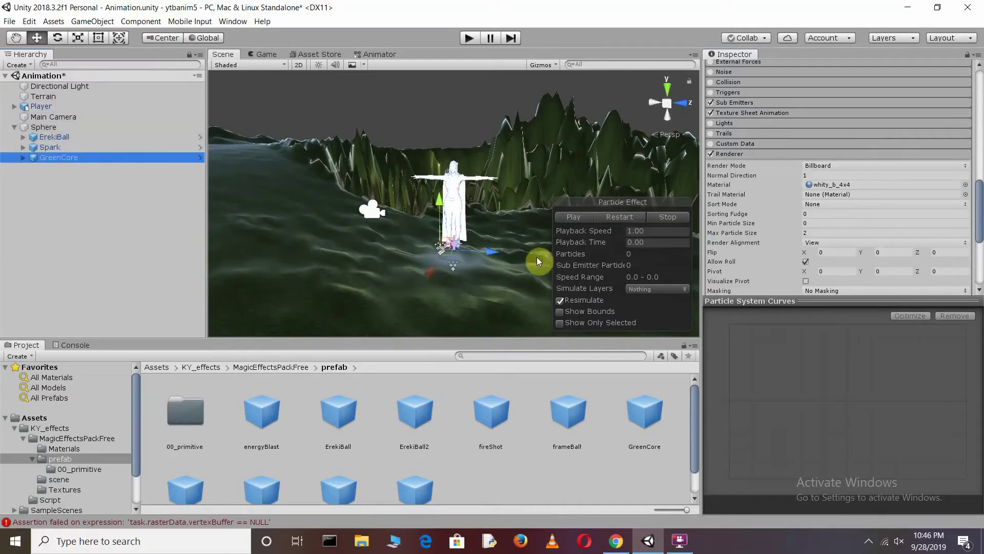
Step: Drop the fireShot effect at the player's feet, preview it, and run the game
{"action": "left_click", "coordinate": [476, 120]}
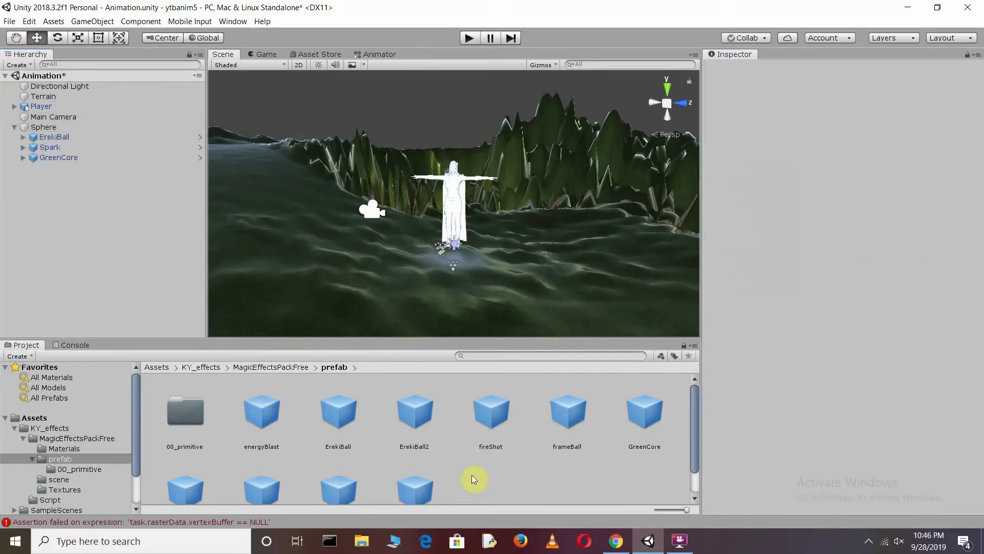
{"action": "scroll", "coordinate": [472, 478], "scroll_direction": "down", "scroll_amount": 1}
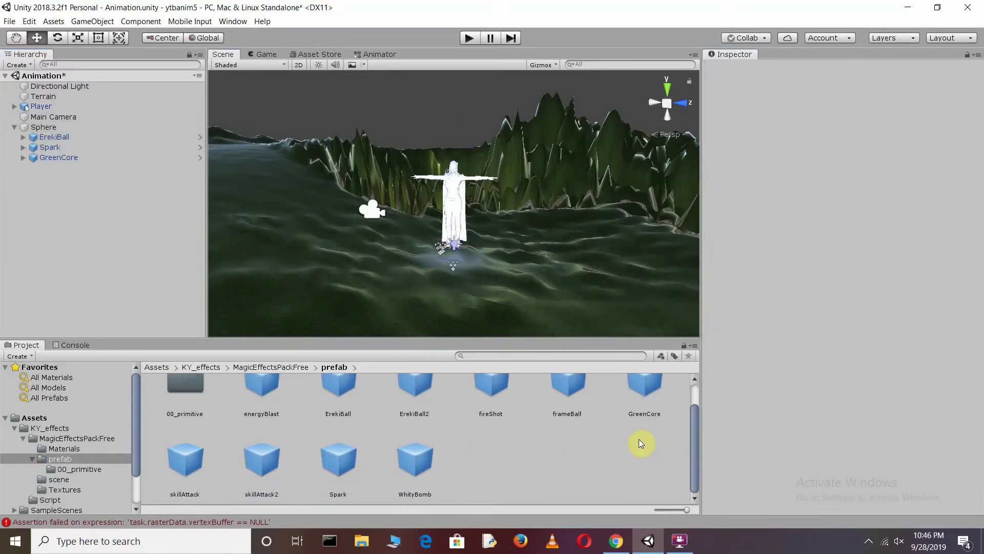
{"action": "scroll", "coordinate": [551, 434], "scroll_direction": "up", "scroll_amount": 1}
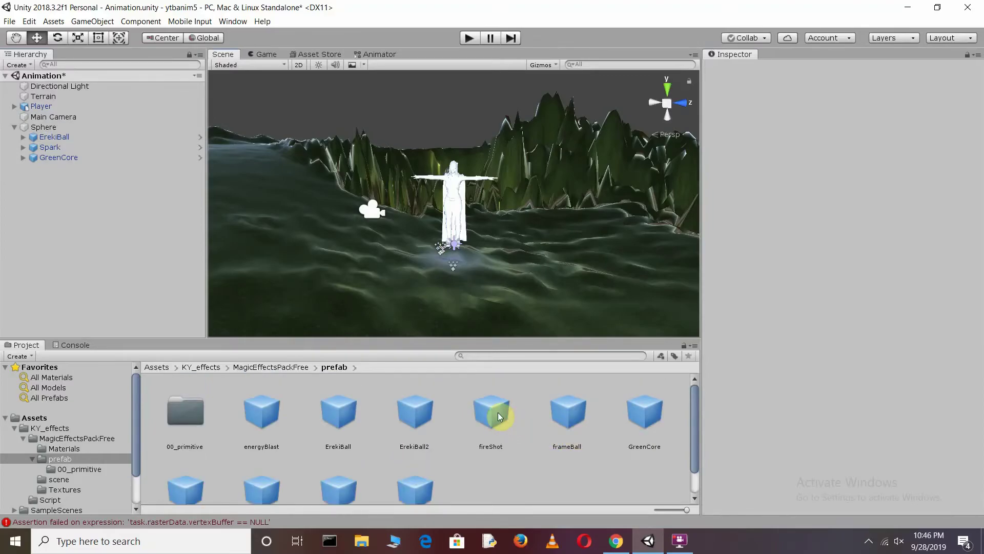
{"action": "left_click_drag", "start_coordinate": [498, 412], "coordinate": [448, 254]}
{"action": "left_click_drag", "start_coordinate": [493, 301], "coordinate": [500, 302]}
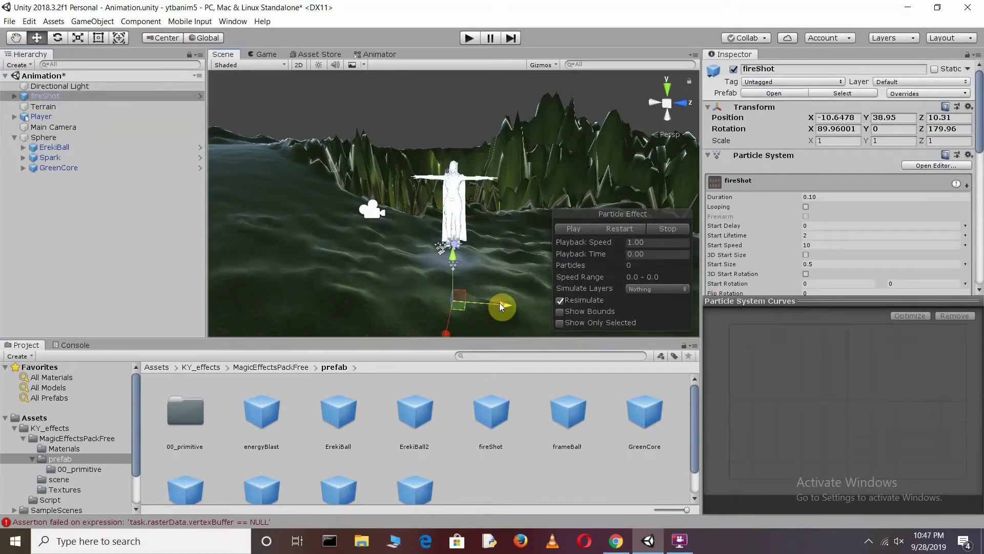
{"action": "left_click", "coordinate": [622, 230]}
{"action": "left_click", "coordinate": [471, 39]}
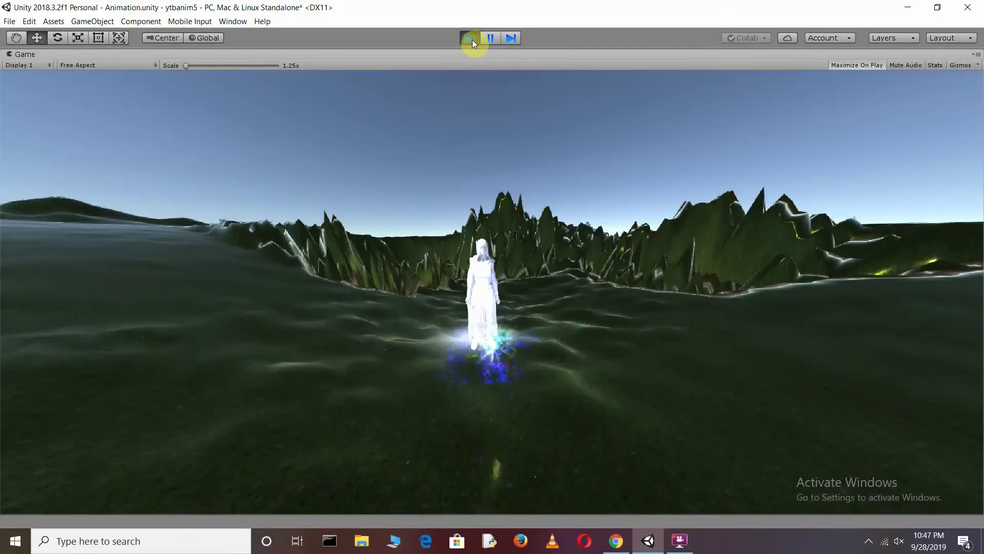
Step: Exit Play mode and place the skillAttack prefab at the player, lowered slightly to her feet
{"action": "left_click", "coordinate": [469, 38]}
{"action": "left_click", "coordinate": [262, 461]}
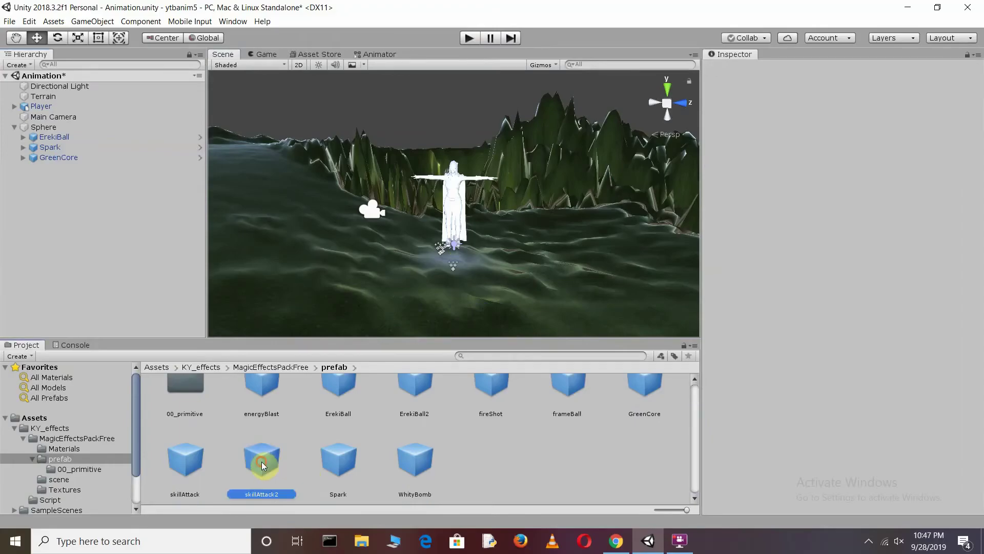
{"action": "left_click", "coordinate": [192, 456]}
{"action": "left_click_drag", "start_coordinate": [192, 454], "coordinate": [447, 236]}
{"action": "left_click_drag", "start_coordinate": [445, 176], "coordinate": [445, 182]}
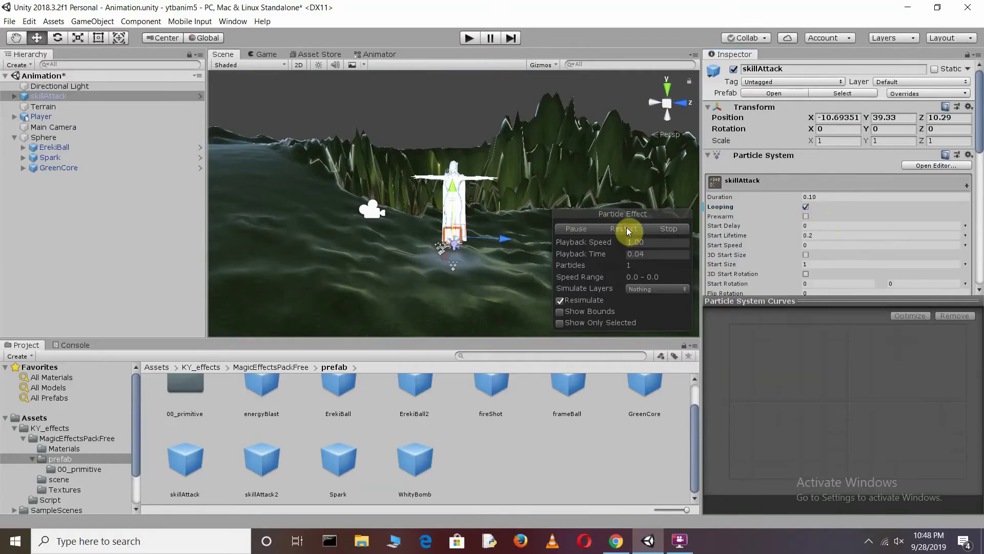
Step: Expand skillAttack, preview its KYcircle part, and turn on Looping for KYdust
{"action": "left_click", "coordinate": [15, 96]}
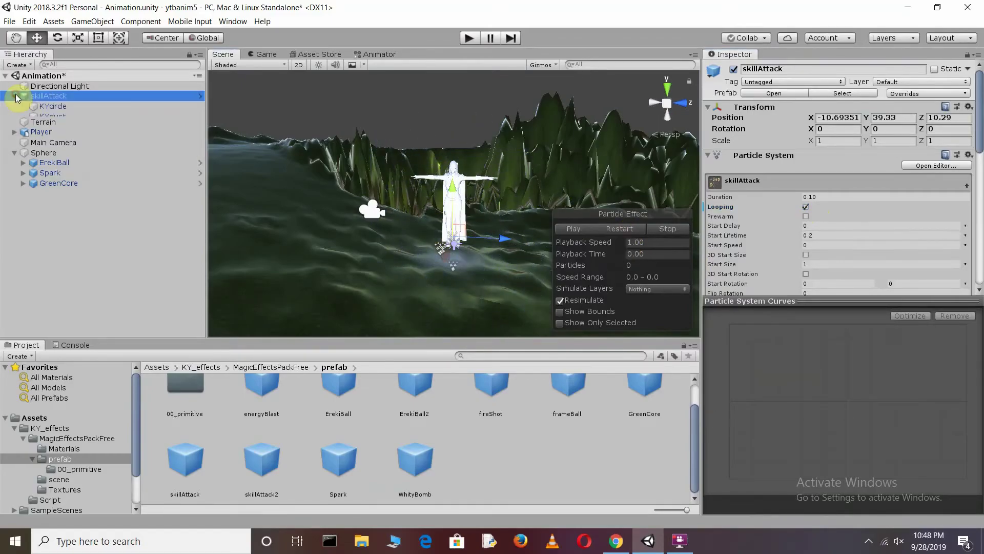
{"action": "left_click", "coordinate": [94, 106]}
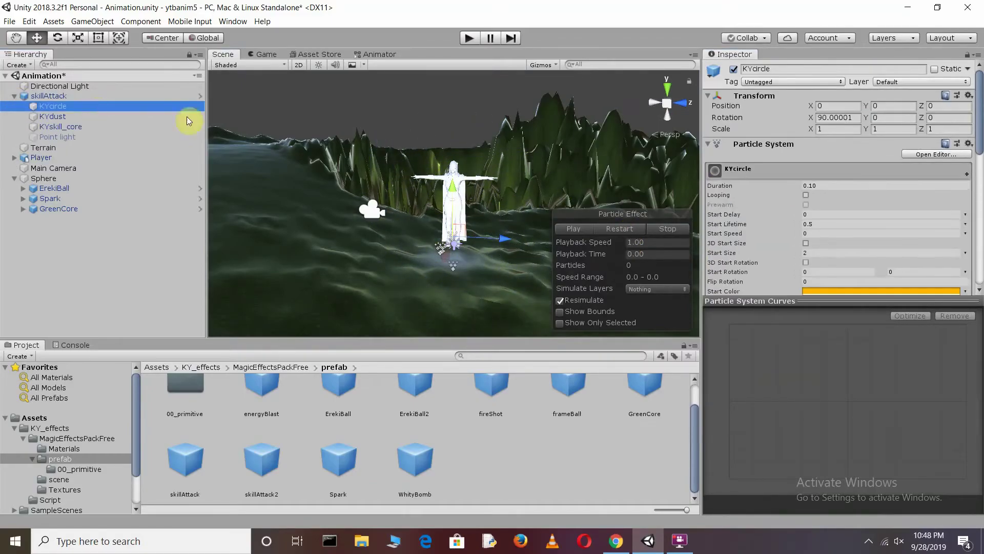
{"action": "left_click", "coordinate": [619, 229]}
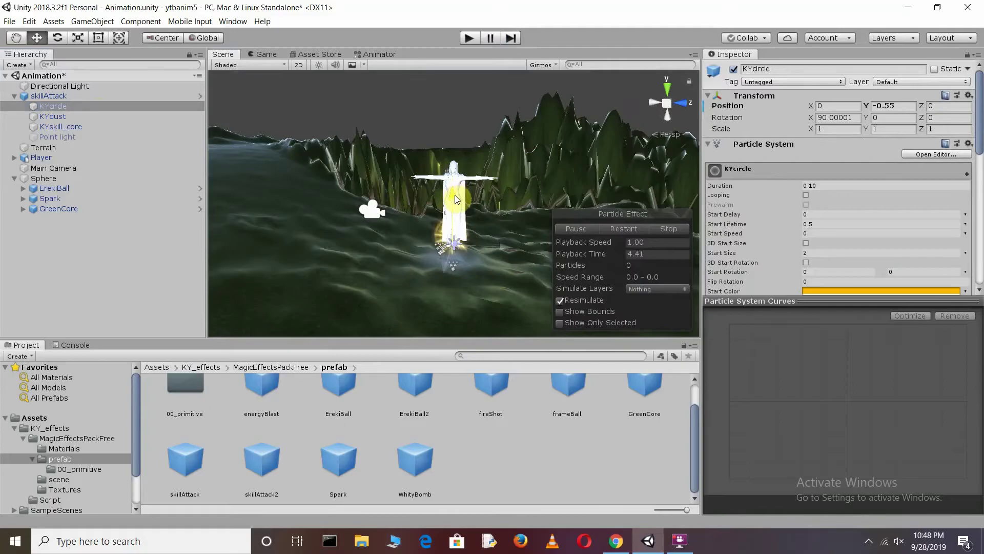
{"action": "left_click", "coordinate": [74, 116]}
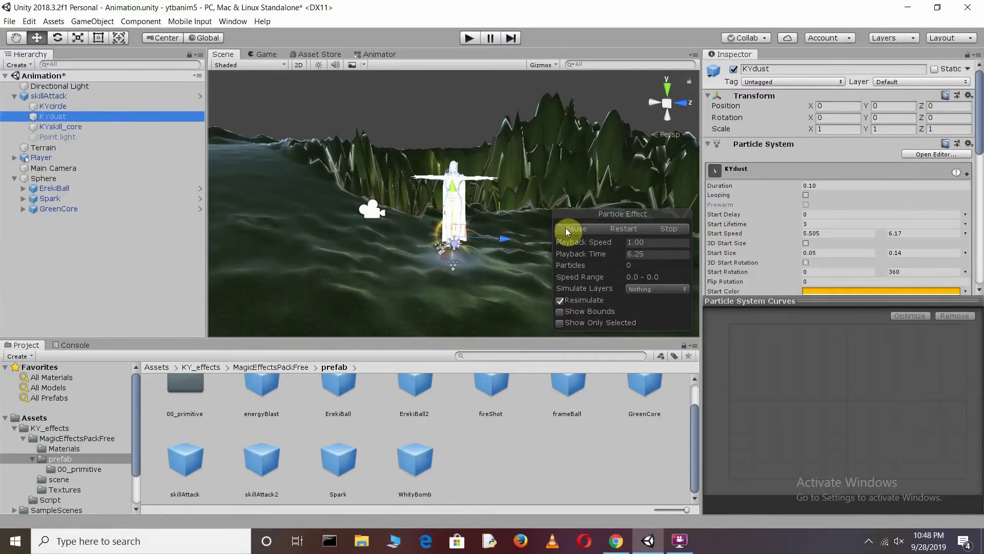
{"action": "left_click", "coordinate": [805, 195]}
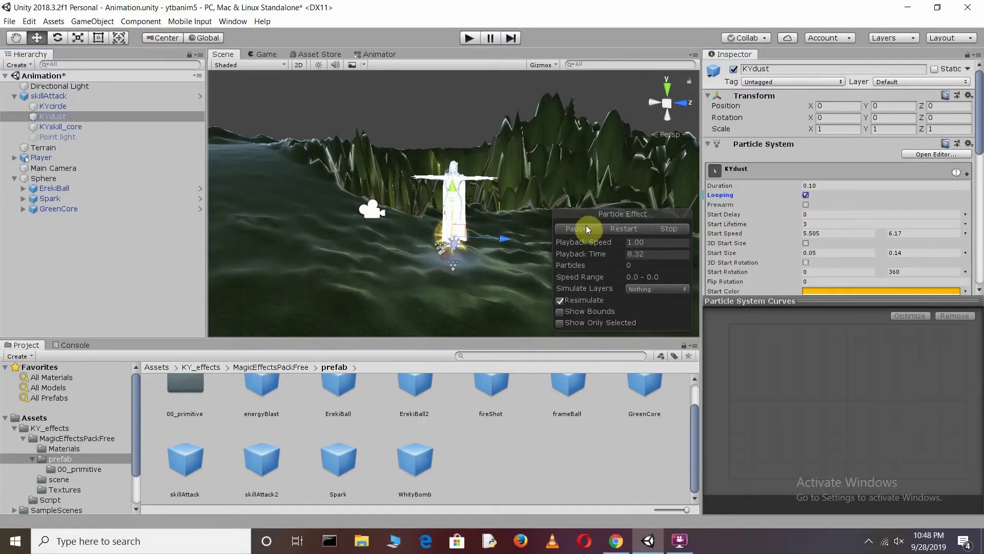
{"action": "left_click", "coordinate": [627, 228]}
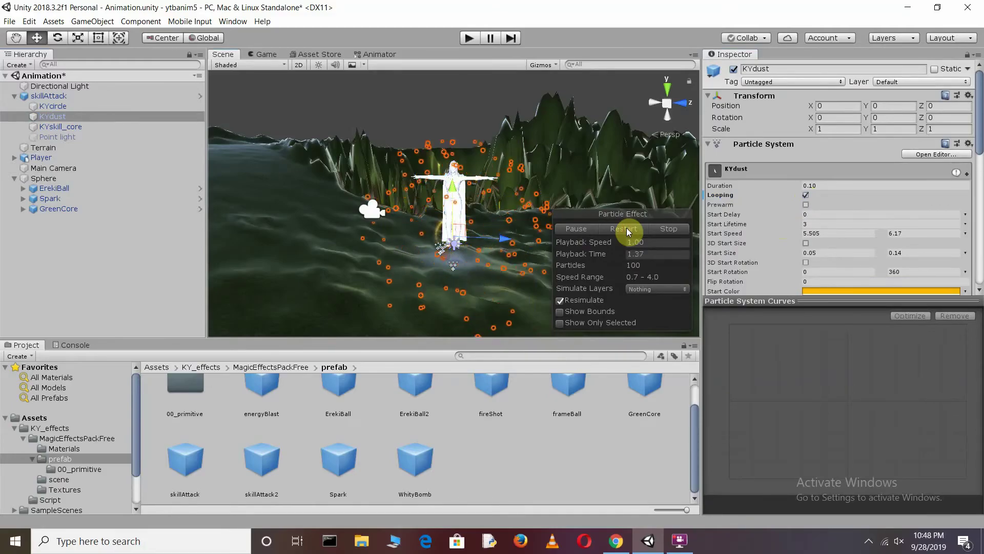
Step: Turn on Looping for KYskill_core, restart the preview, and run the game
{"action": "left_click", "coordinate": [77, 127]}
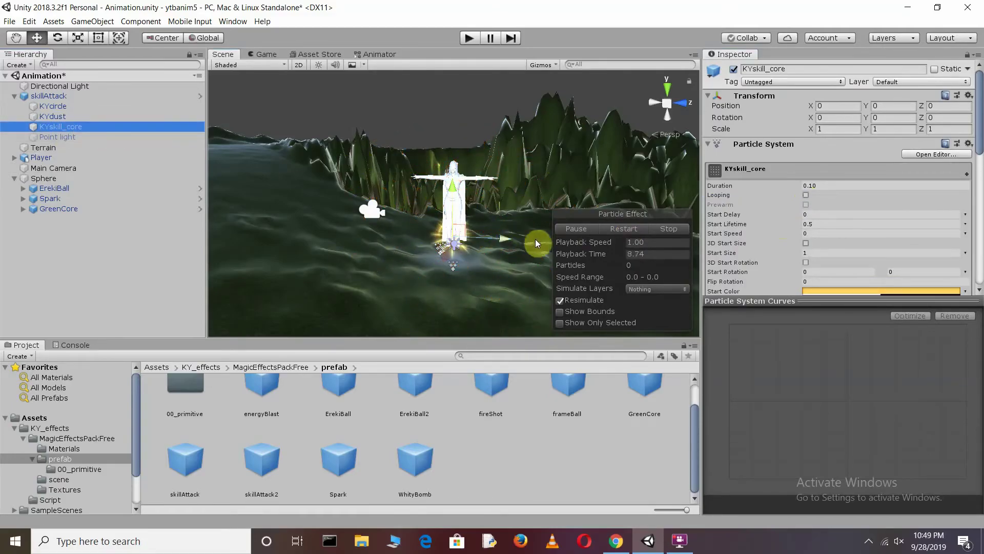
{"action": "left_click", "coordinate": [806, 196]}
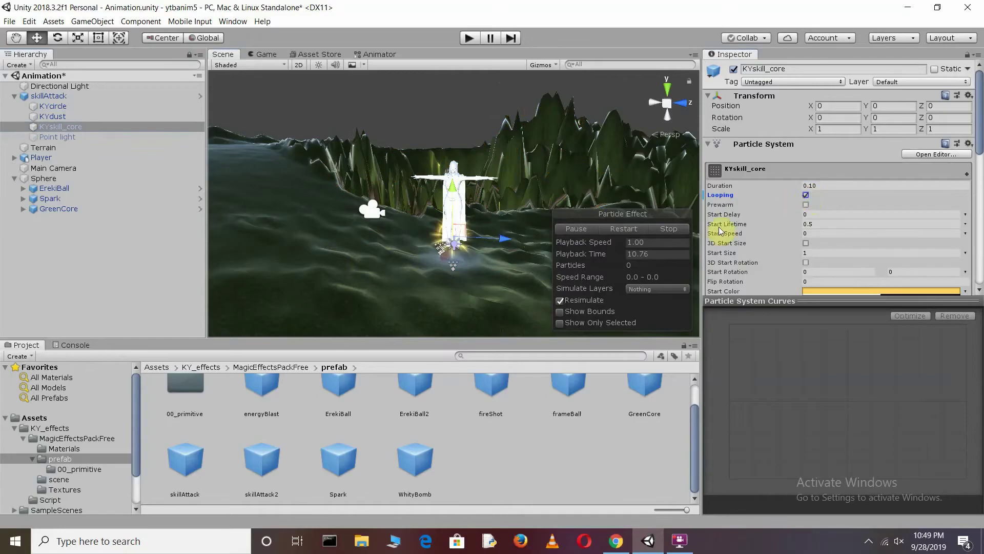
{"action": "left_click", "coordinate": [618, 228]}
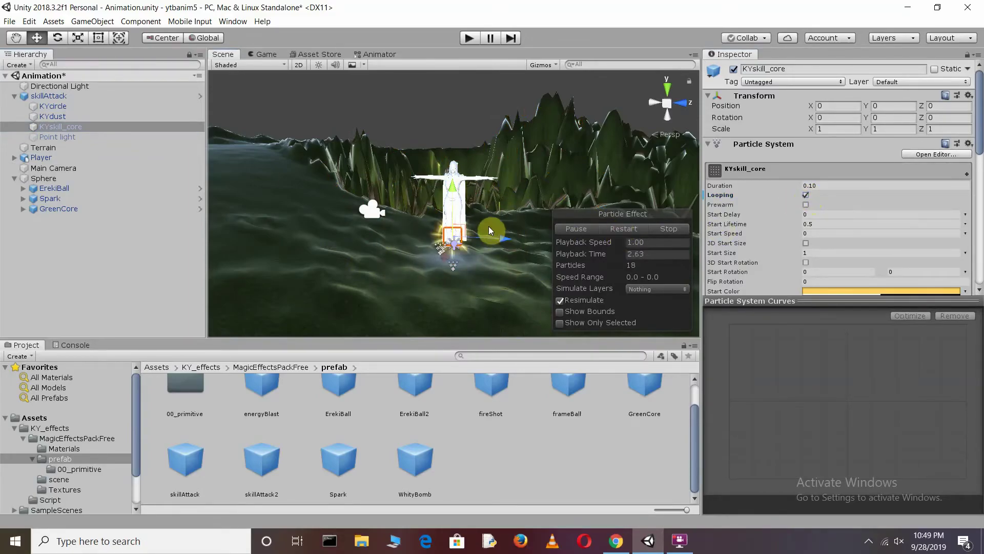
{"action": "left_click", "coordinate": [470, 37]}
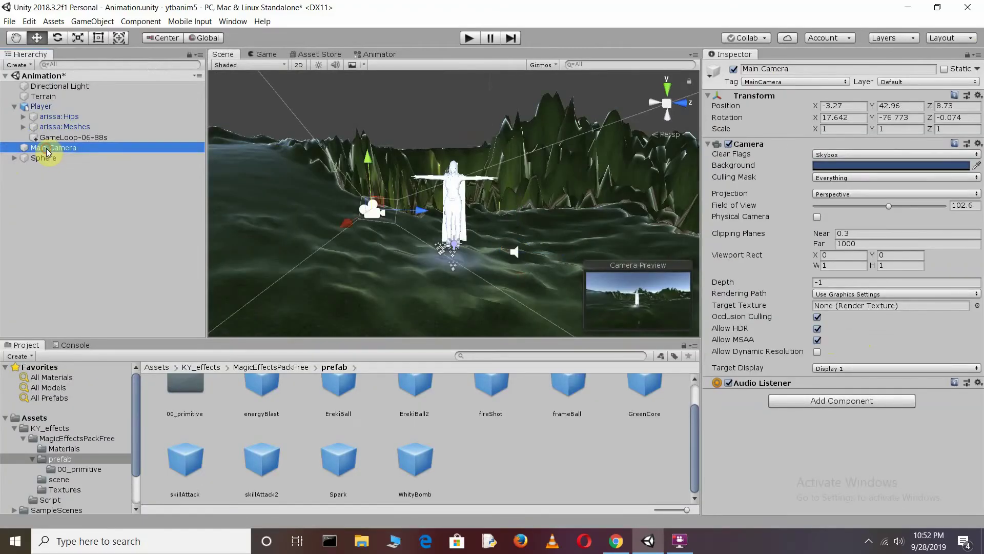
Step: Parent the Main Camera under Player, then play and rotate the view around her with the arrow keys
{"action": "left_click_drag", "start_coordinate": [48, 150], "coordinate": [54, 111]}
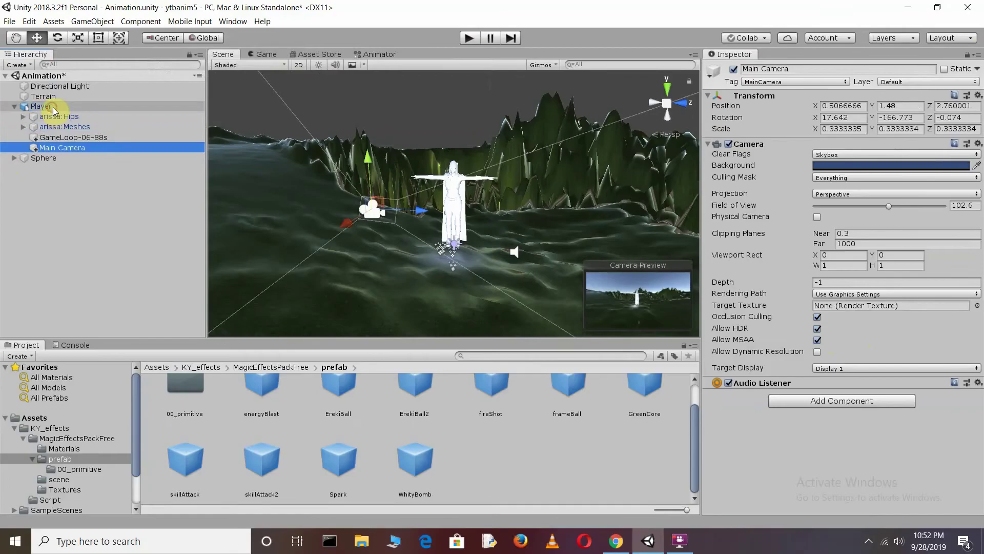
{"action": "left_click", "coordinate": [469, 38]}
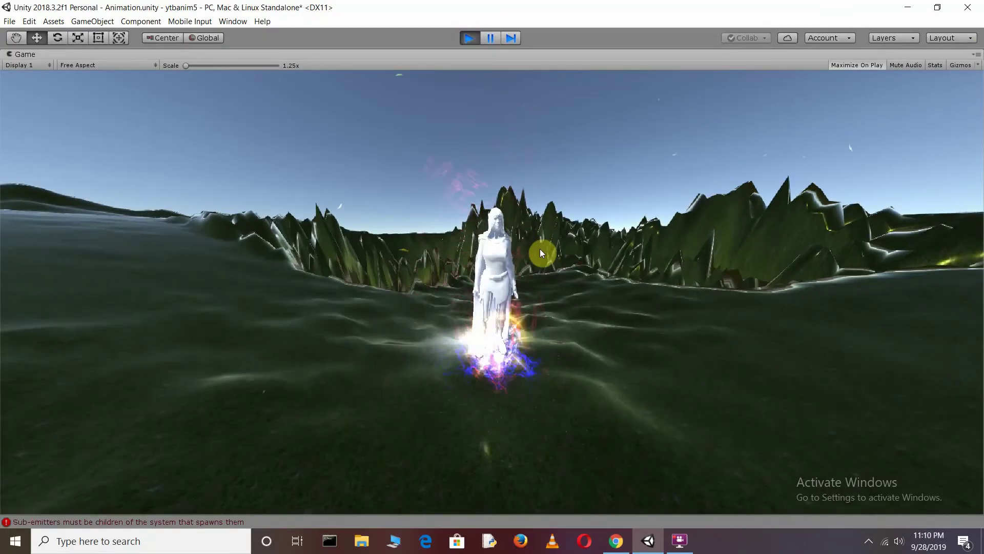
{"action": "key", "text": "Left"}
{"action": "key", "text": "Left"}
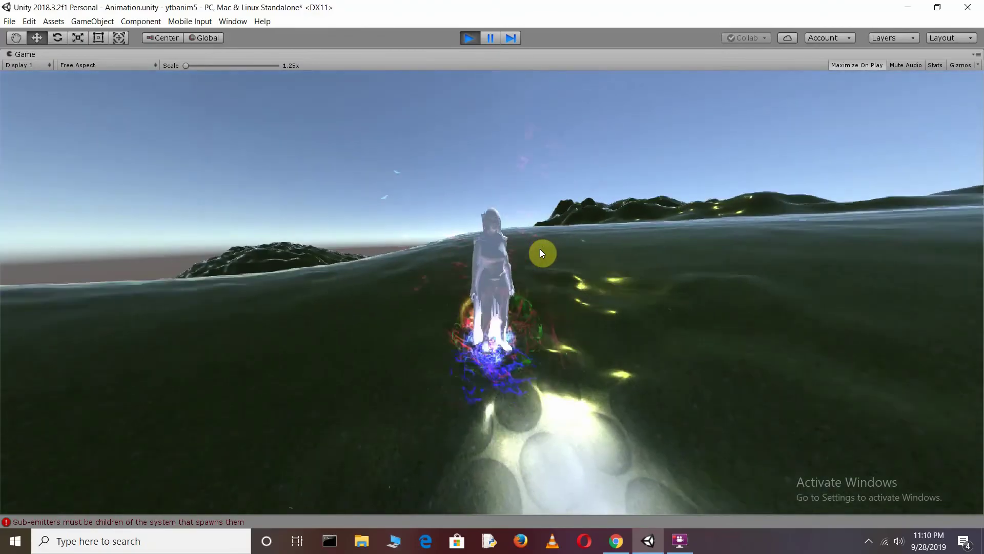
{"action": "key", "text": "Left"}
{"action": "key", "text": "Left"}
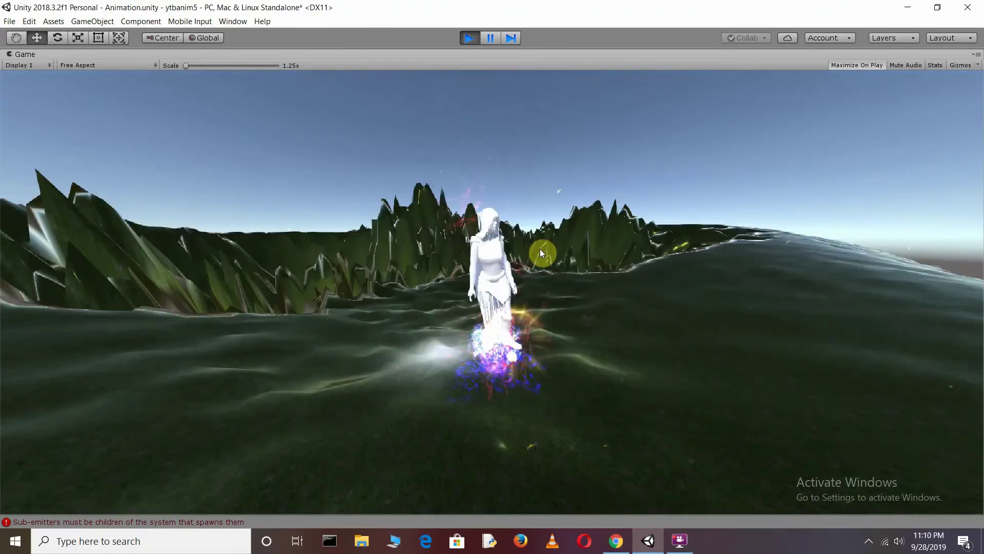
{"action": "key", "text": "Left"}
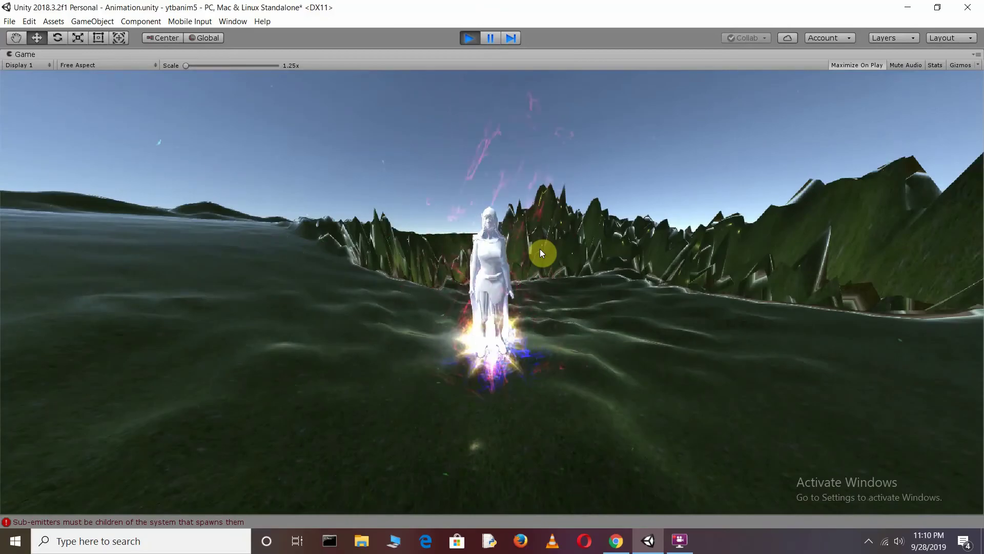
{"action": "key", "text": "Right"}
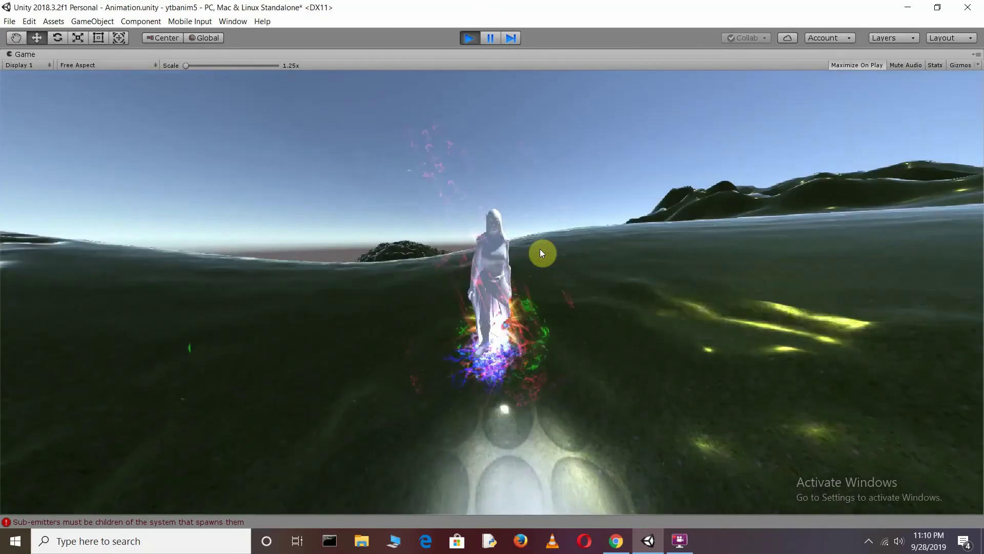
{"action": "key", "text": "d"}
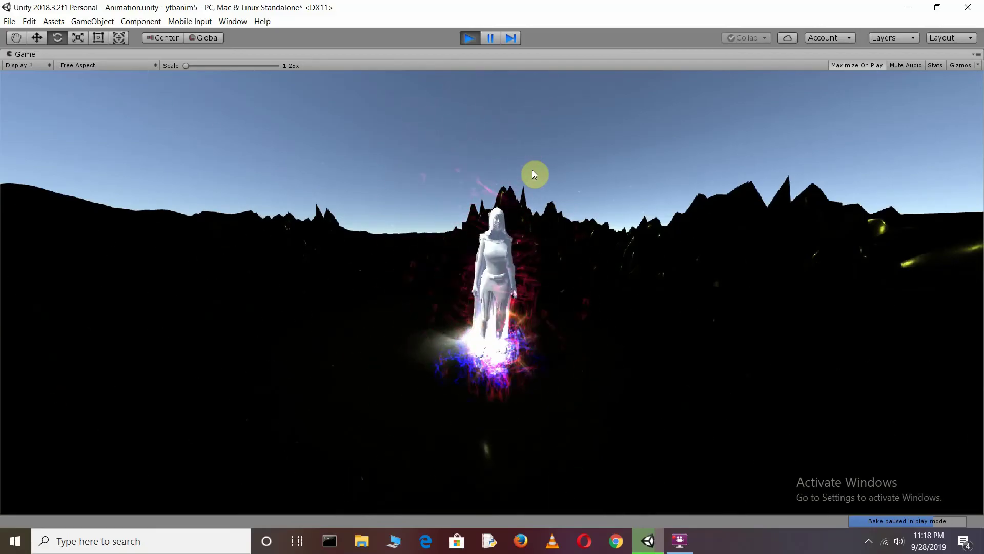
{"action": "key", "text": "d"}
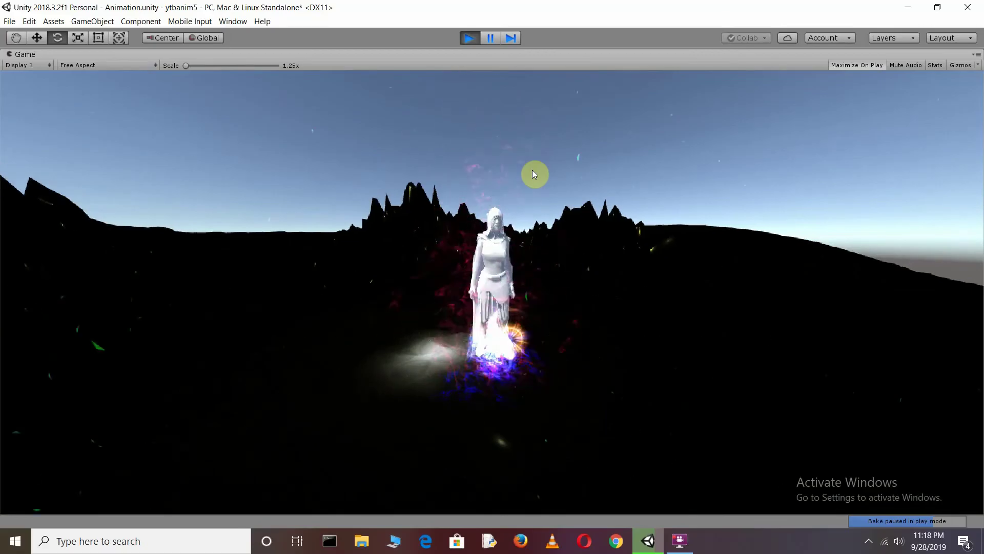
{"action": "key", "text": "d"}
{"action": "key", "text": "d"}
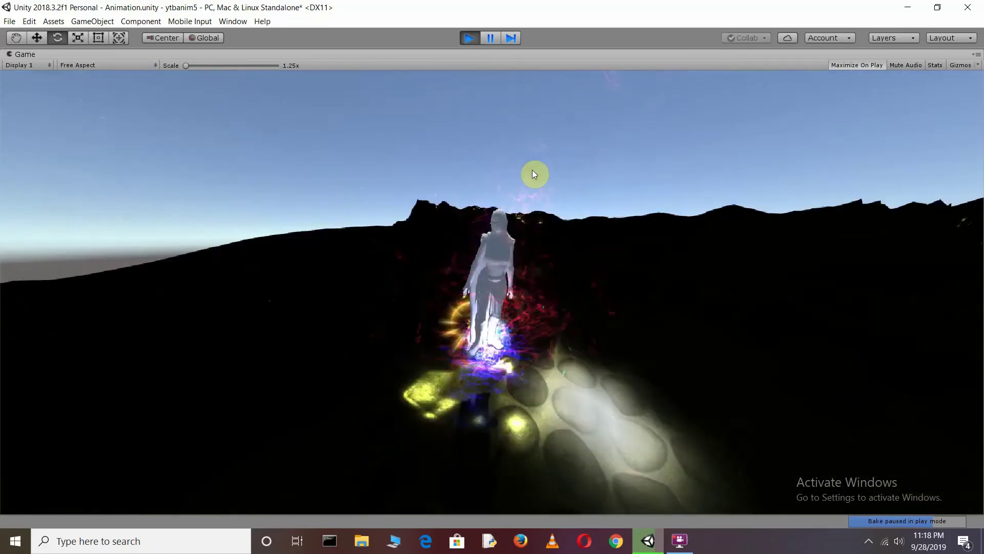
{"action": "key", "text": "d"}
{"action": "key", "text": "d"}
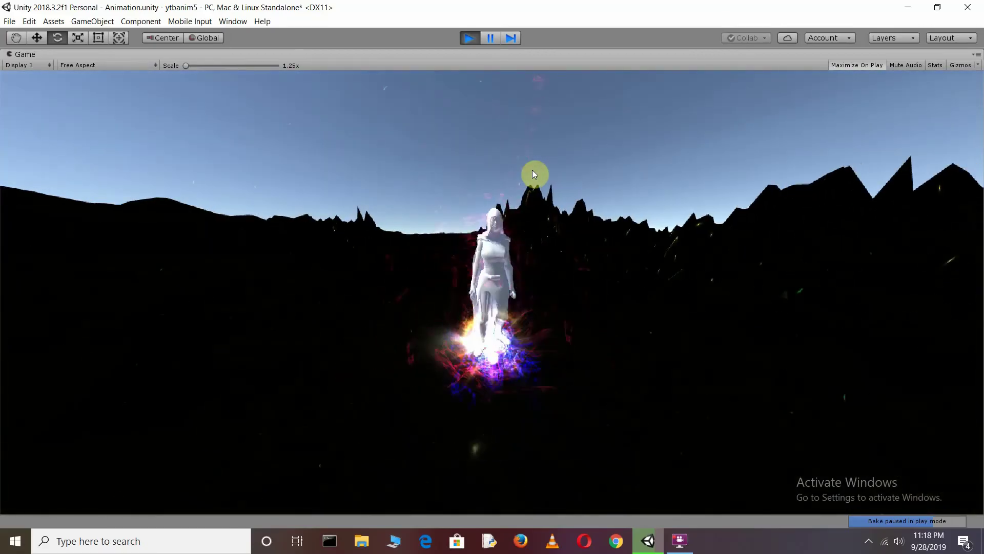
{"action": "key", "text": "d"}
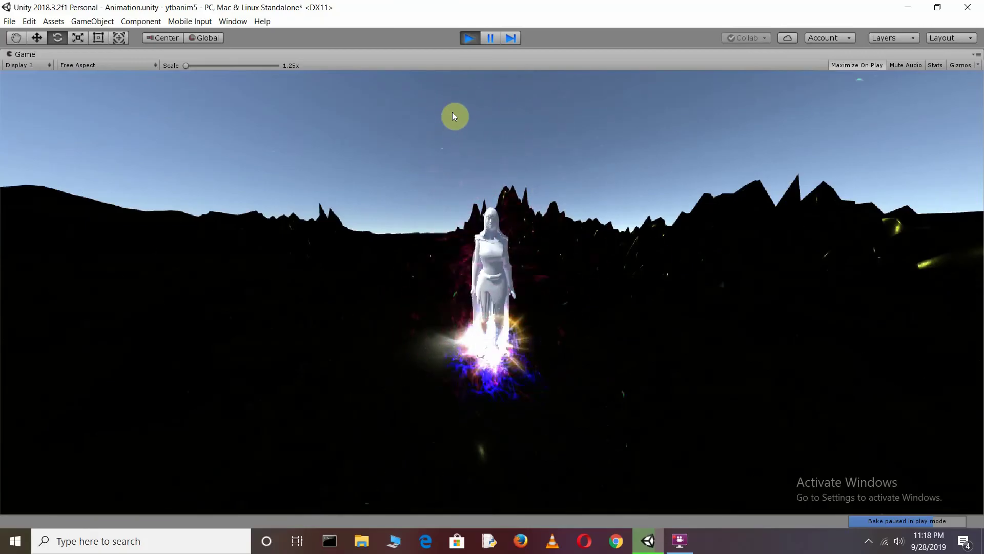
{"action": "key", "text": "d"}
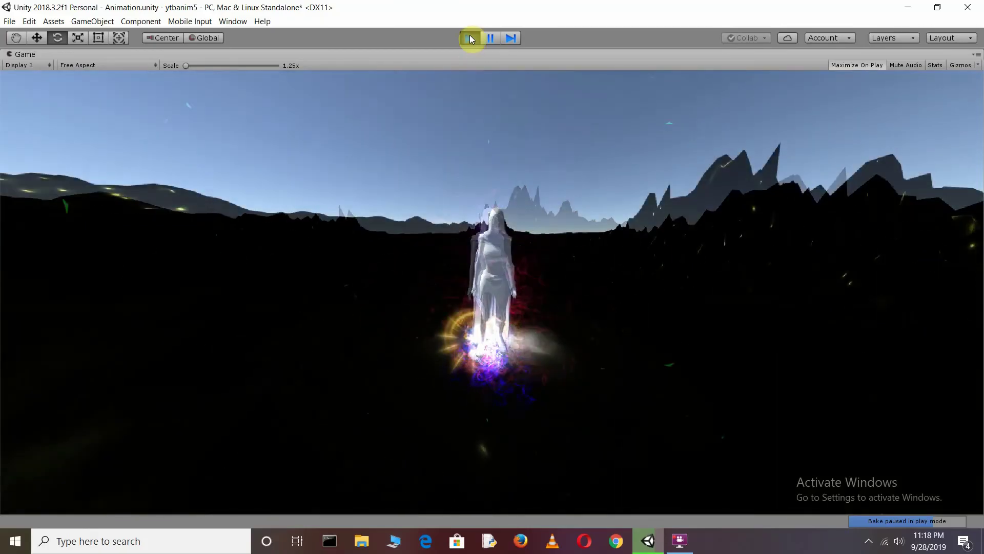
{"action": "key", "text": "d"}
{"action": "key", "text": "d"}
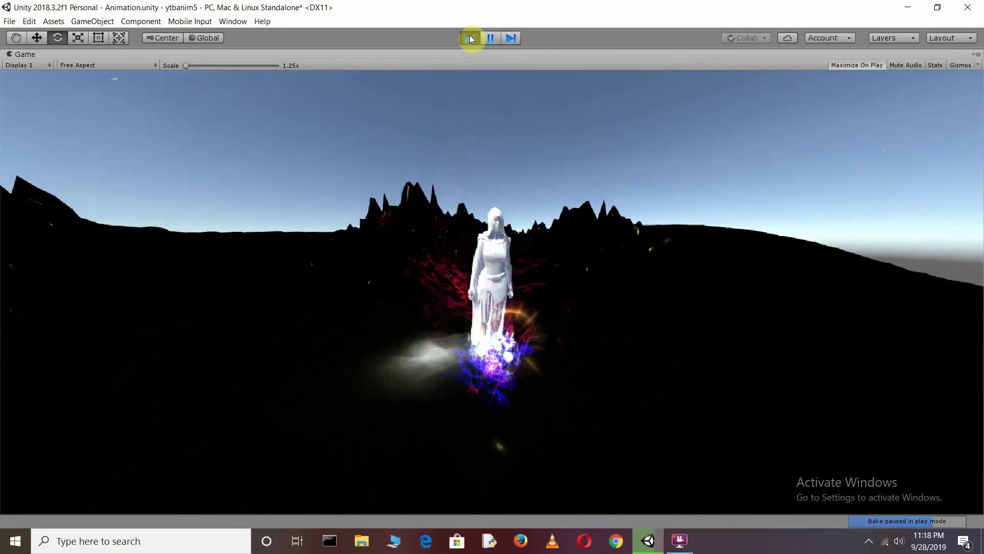